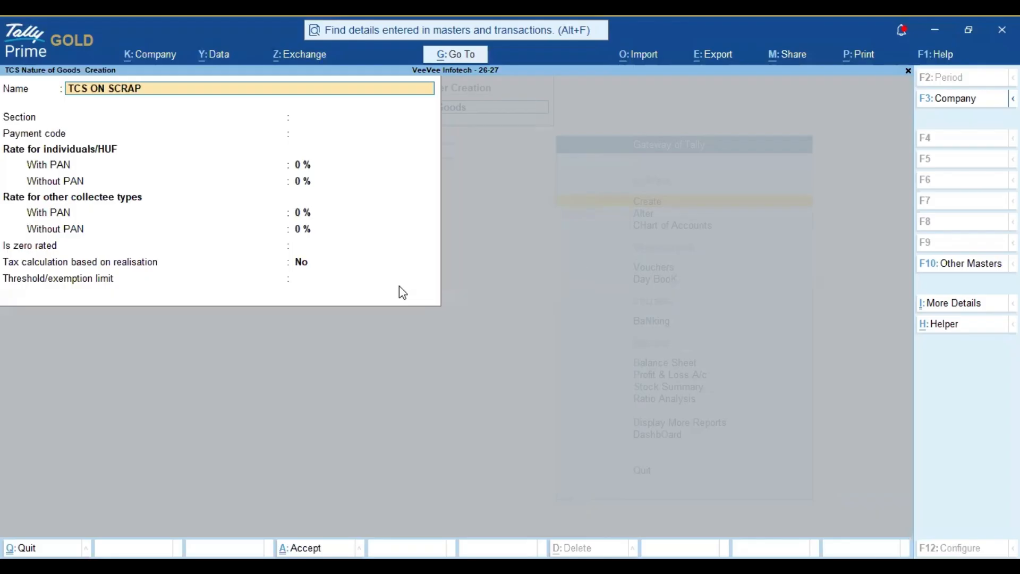
Step: Name the nature of goods TCS ON SCRAP with section 394 (1) and payment code 1073
{"action": "key", "text": "Return"}
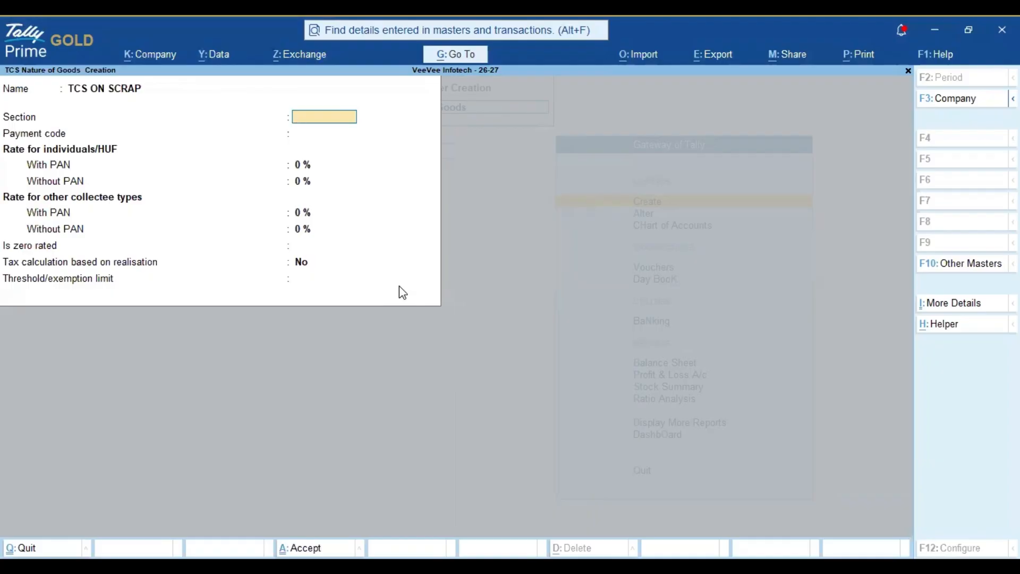
{"action": "type", "text": "394 (1)"}
{"action": "key", "text": "Return"}
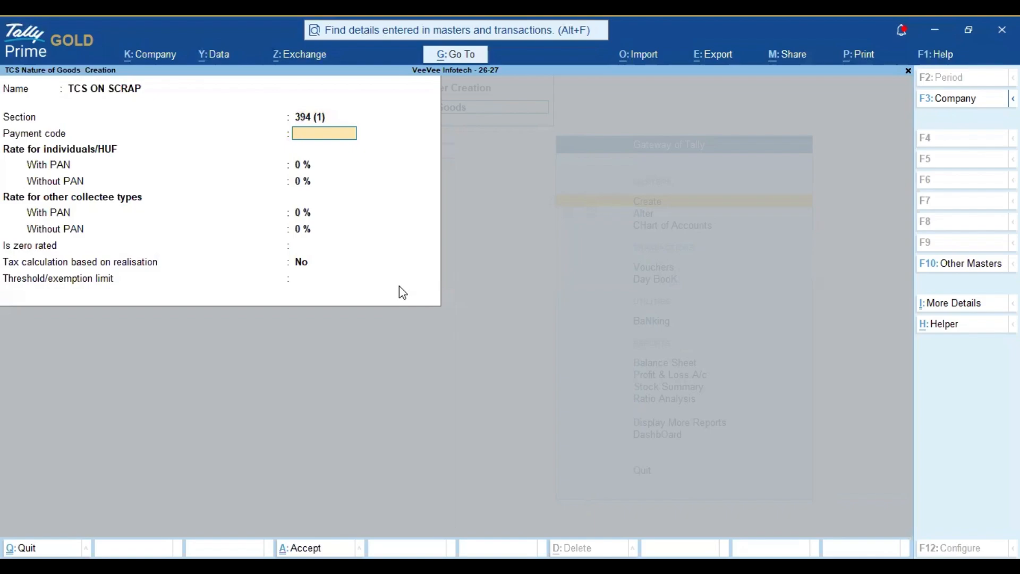
{"action": "type", "text": "1073"}
{"action": "key", "text": "Return"}
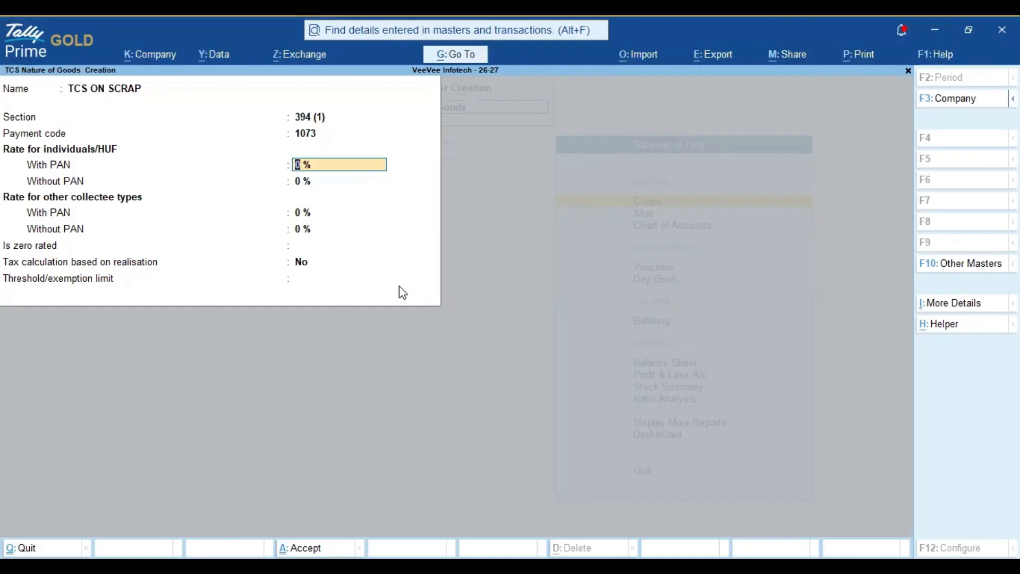
Step: Set TCS rates to 2% with PAN and 5% without PAN, and save
{"action": "type", "text": "2"}
{"action": "key", "text": "Return"}
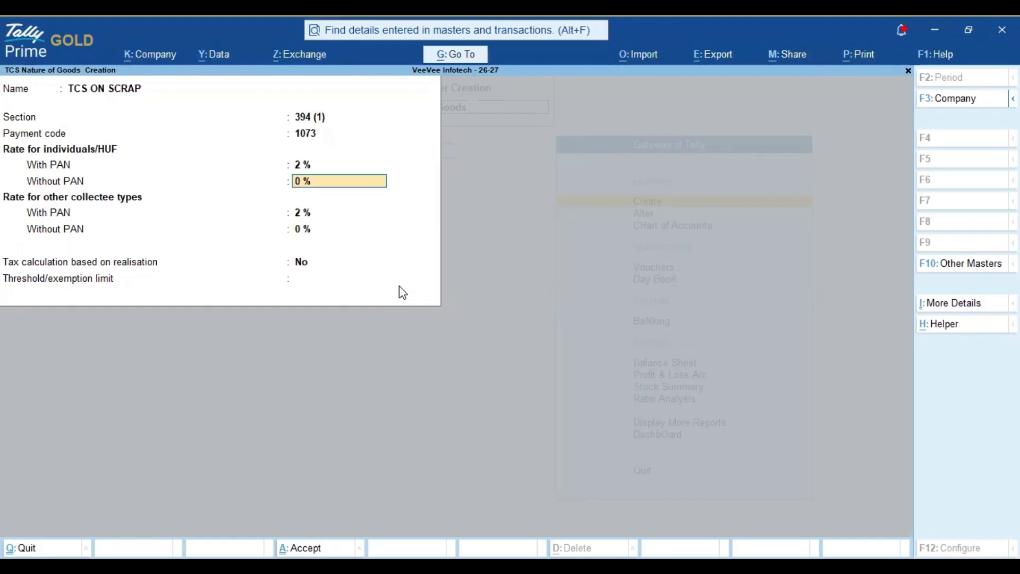
{"action": "type", "text": "5"}
{"action": "key", "text": "Return"}
{"action": "key", "text": "Return"}
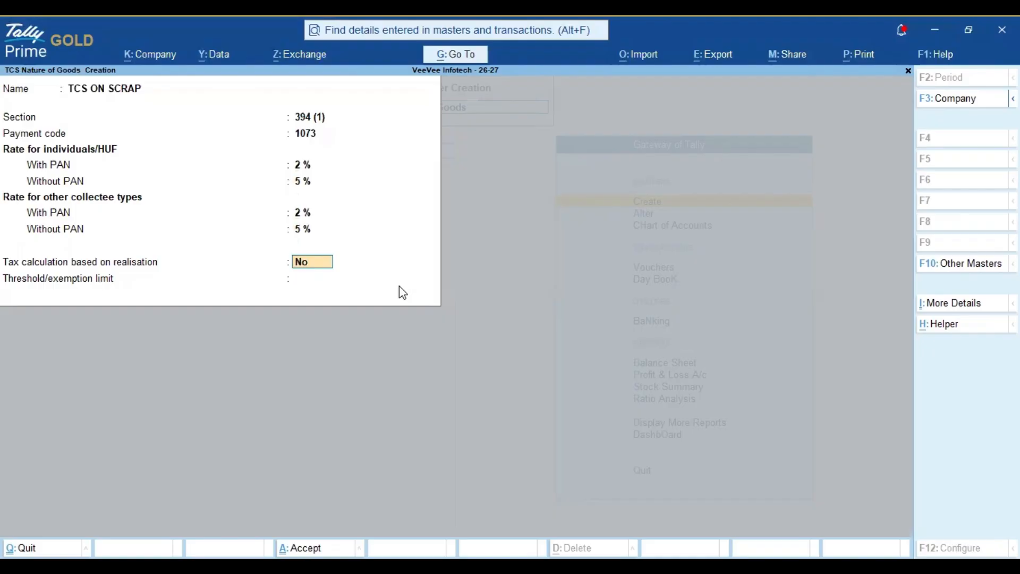
{"action": "key", "text": "ctrl"}
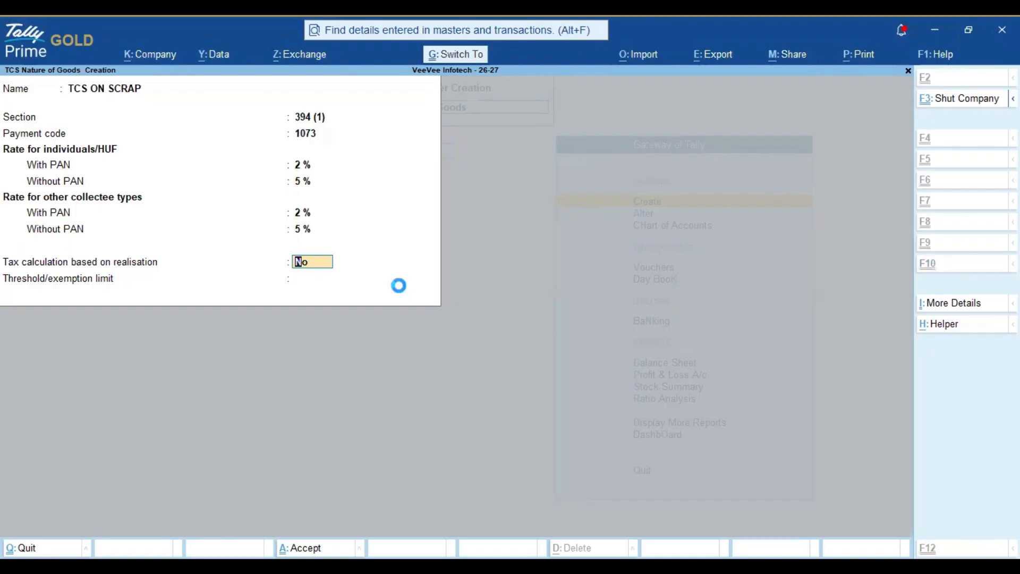
{"action": "key", "text": "ctrl+a"}
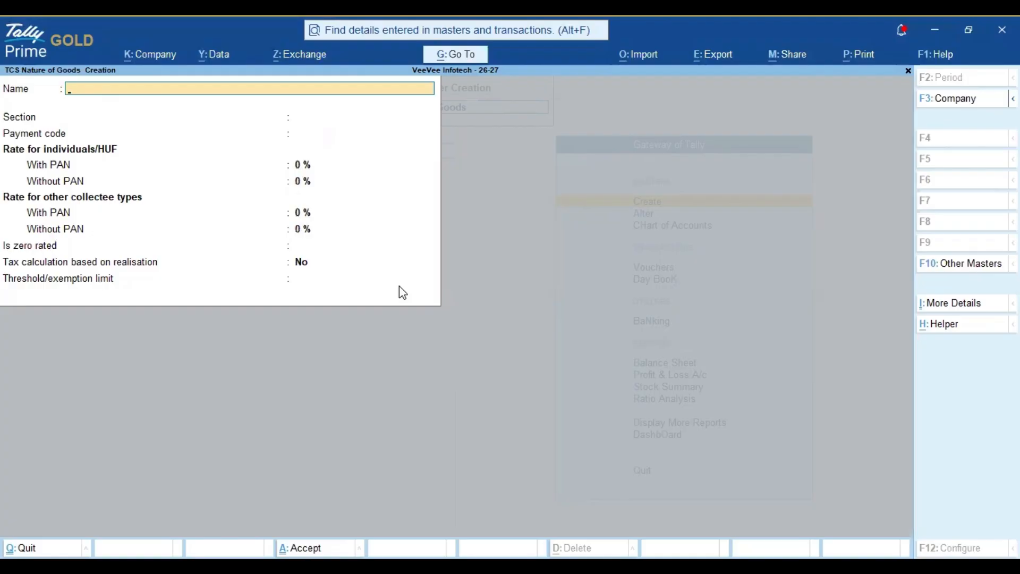
{"action": "key", "text": "Escape"}
Step: Discard the blank nature of goods form and return to Gateway for master creation
{"action": "key", "text": "y"}
{"action": "key", "text": "Escape"}
{"action": "key", "text": "Escape"}
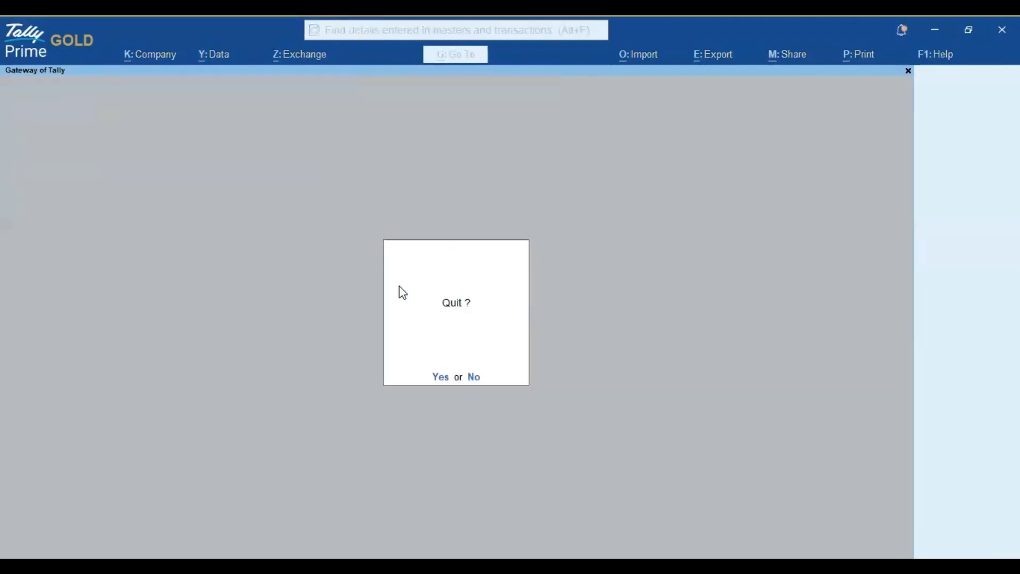
{"action": "key", "text": "Escape"}
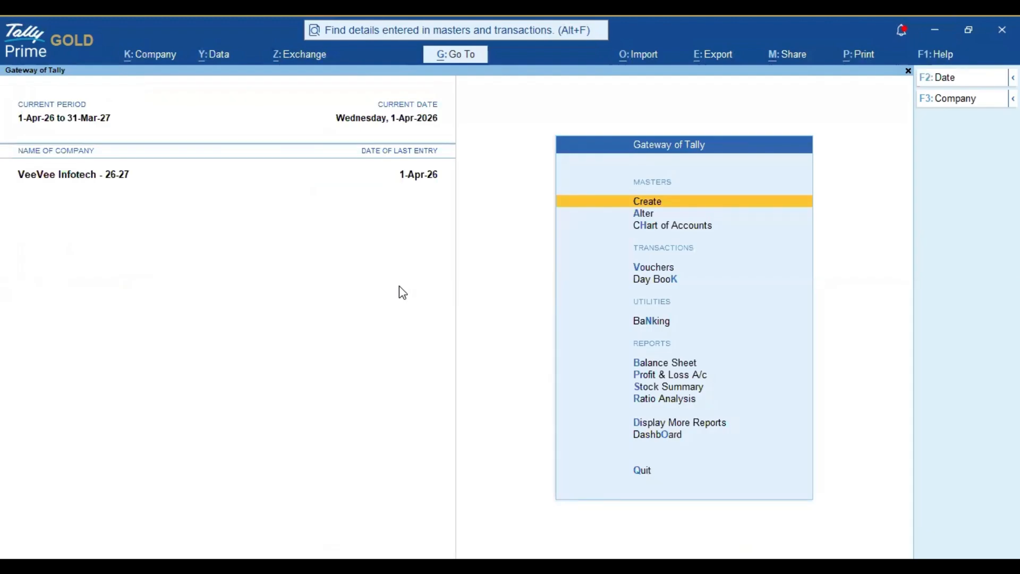
{"action": "key", "text": "Return"}
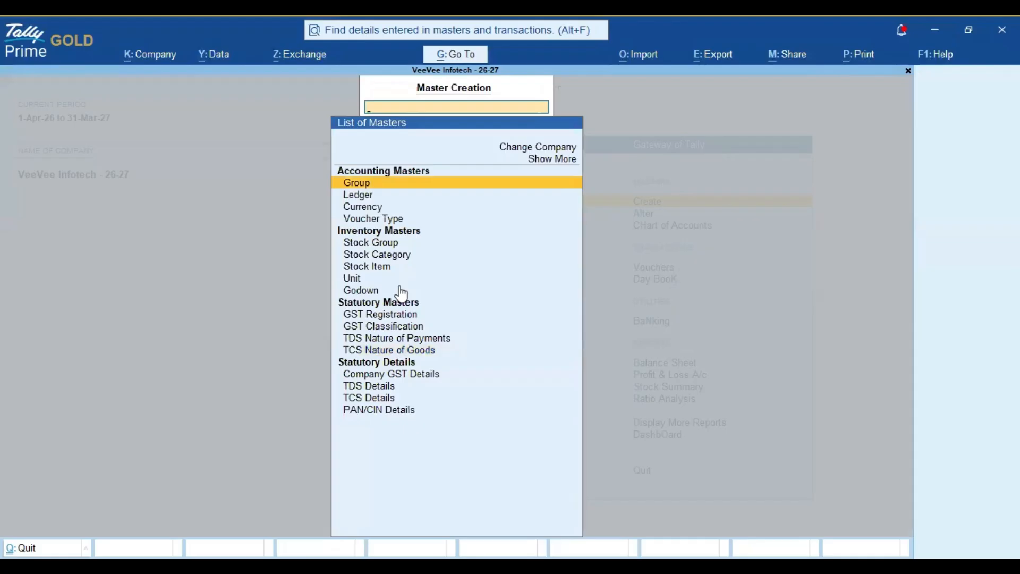
{"action": "key", "text": "Down"}
{"action": "key", "text": "Return"}
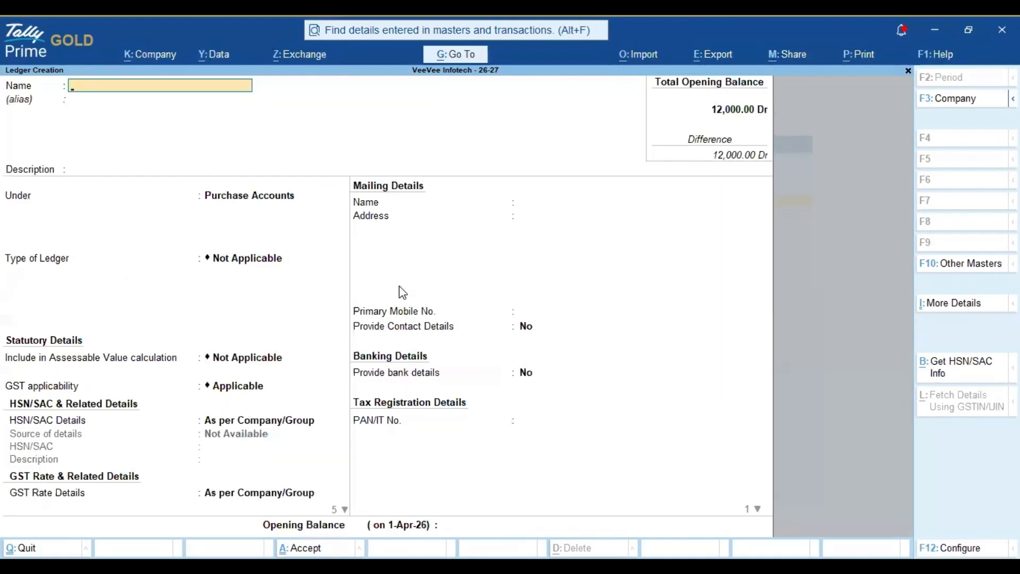
Step: Create ledger TCS ON SCRAP under Duties & Taxes, type TCS, nature of goods TCS ON SCRAP
{"action": "type", "text": "TCS ON SCRAP"}
{"action": "key", "text": "Return"}
{"action": "key", "text": "Return"}
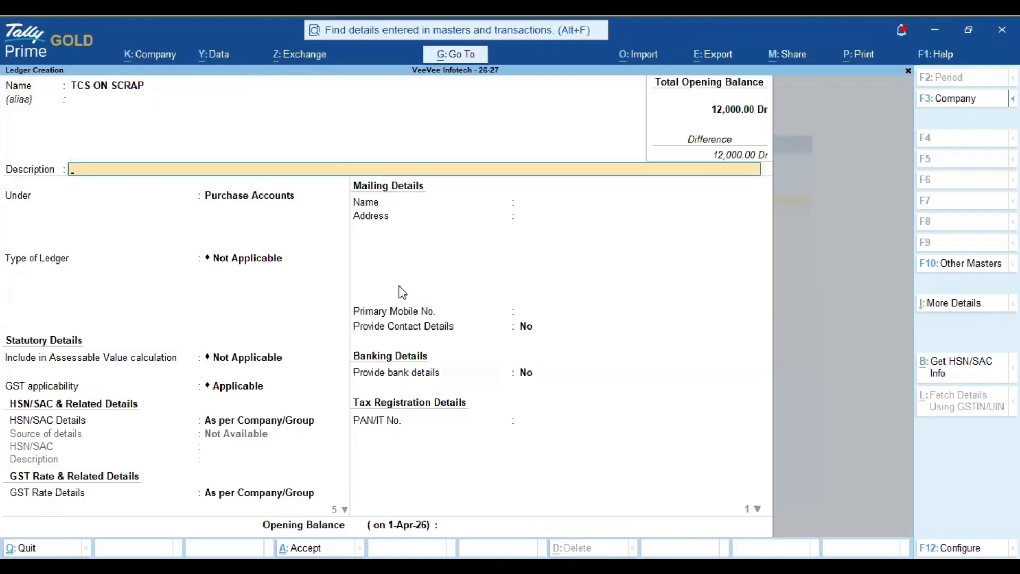
{"action": "key", "text": "Return"}
{"action": "type", "text": "DUTI"}
{"action": "key", "text": "Return"}
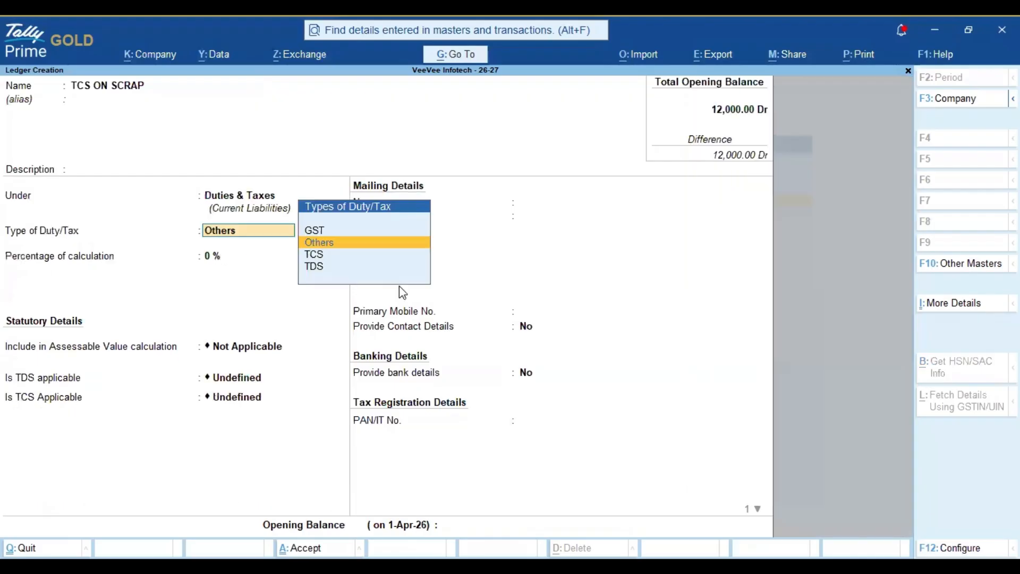
{"action": "key", "text": "Down"}
{"action": "key", "text": "Down"}
{"action": "key", "text": "Up"}
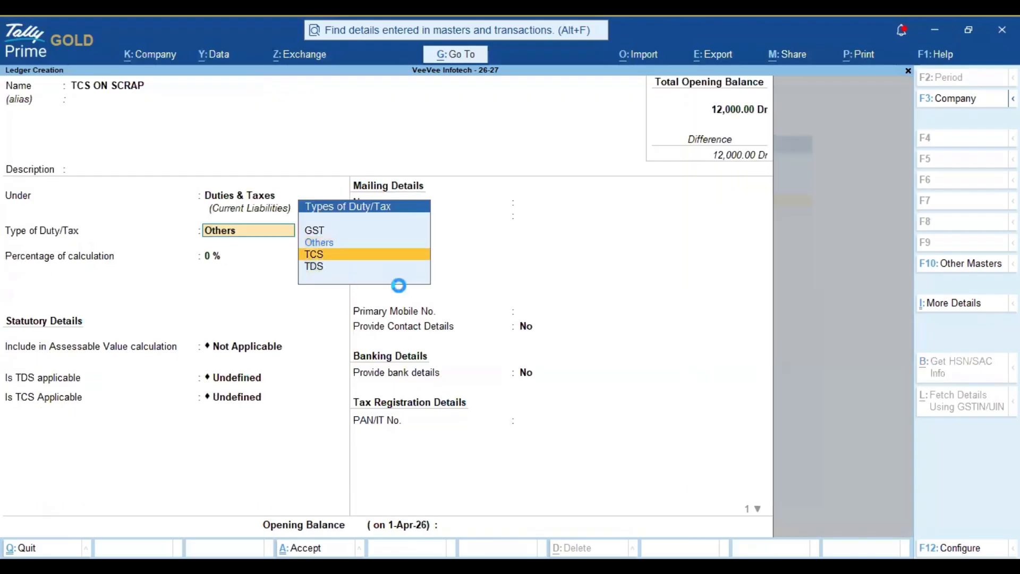
{"action": "key", "text": "Return"}
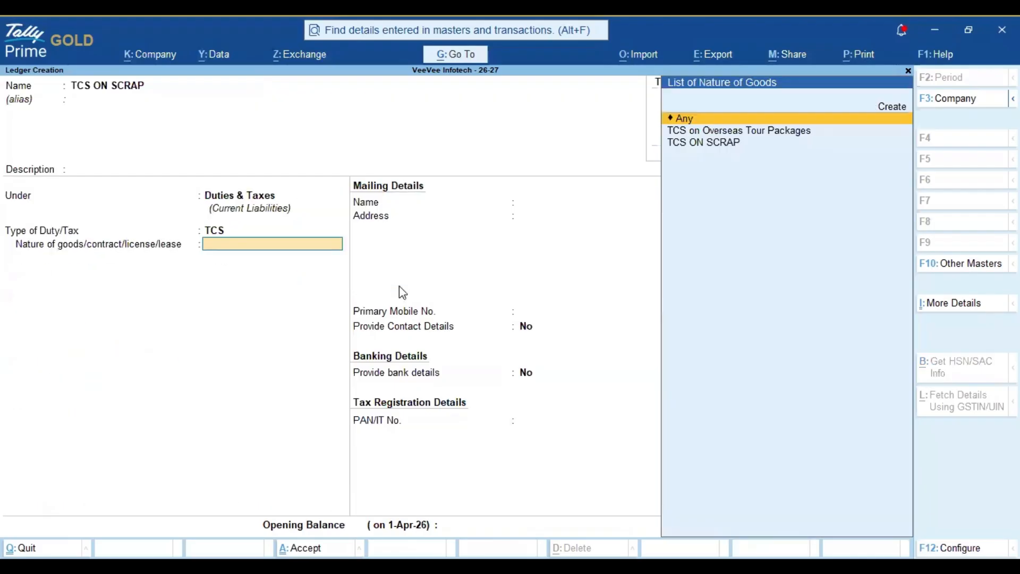
{"action": "key", "text": "Down"}
{"action": "key", "text": "Down"}
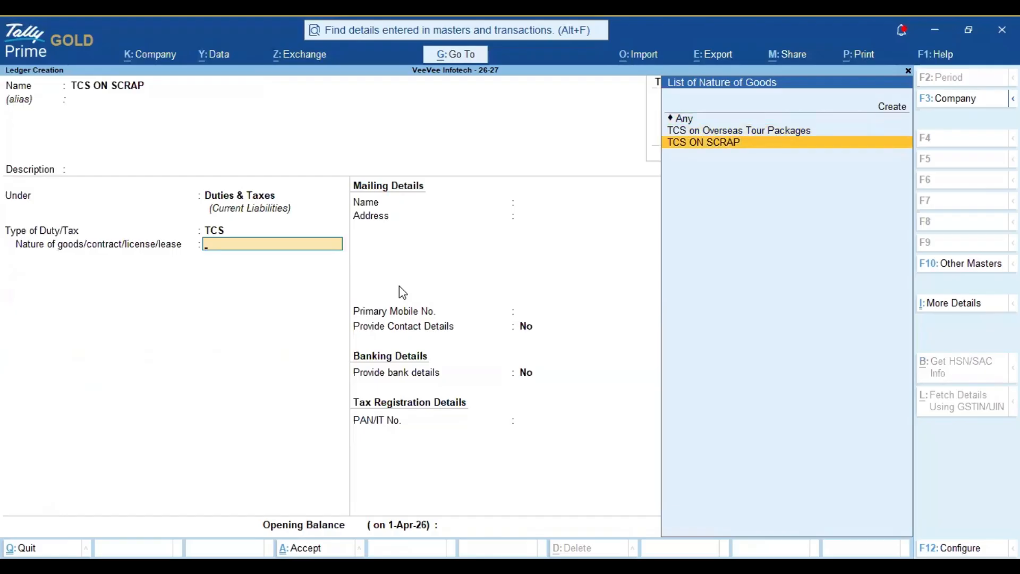
{"action": "key", "text": "Return"}
{"action": "key", "text": "ctrl"}
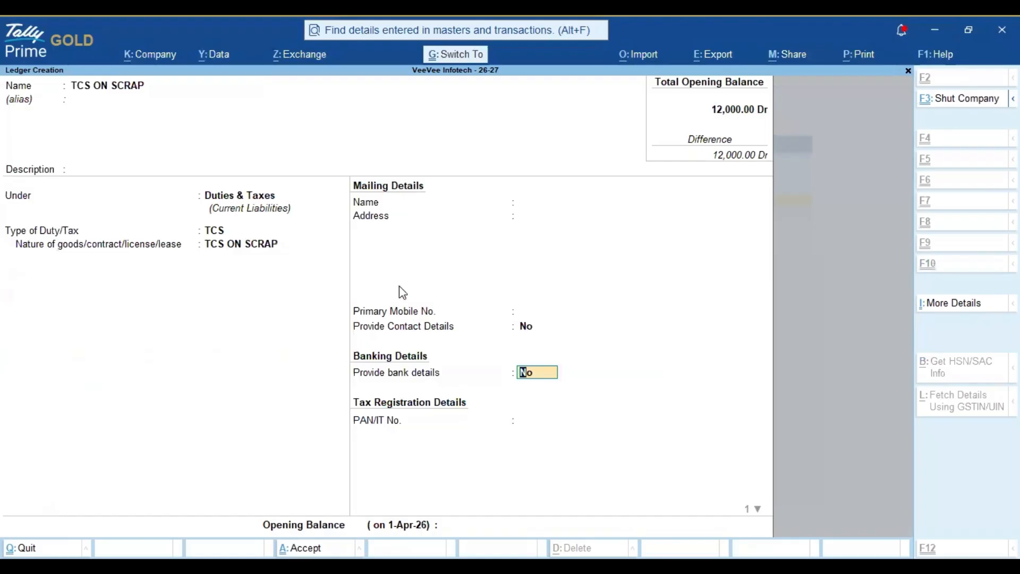
{"action": "key", "text": "ctrl+a"}
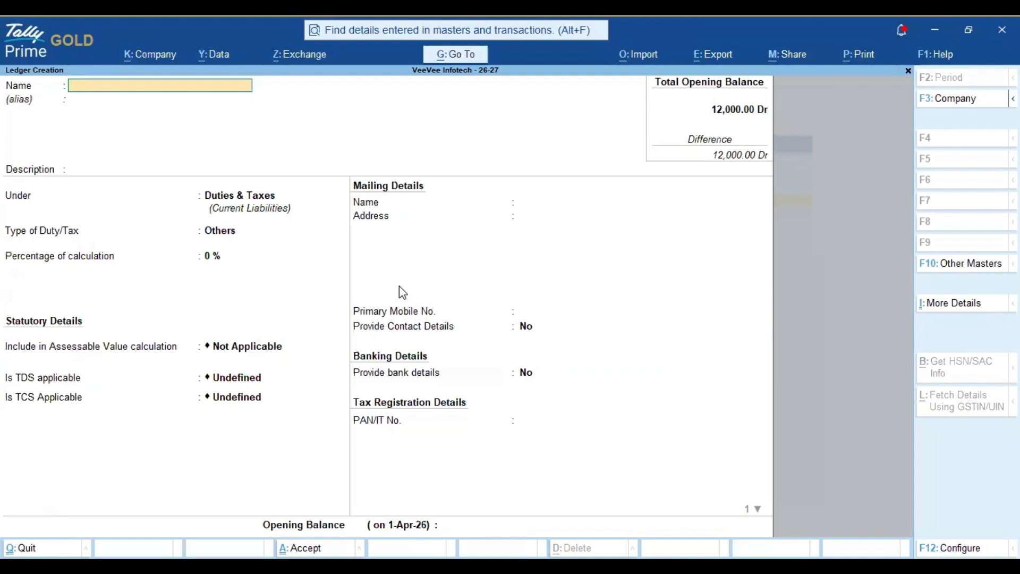
Step: Name the new ledger SCRAP SALES under Sales Accounts, type Not Applicable
{"action": "type", "text": "SALES"}
{"action": "key", "text": "BackSpace"}
{"action": "key", "text": "BackSpace"}
{"action": "key", "text": "BackSpace"}
{"action": "key", "text": "BackSpace"}
{"action": "key", "text": "BackSpace"}
{"action": "type", "text": "SCAP"}
{"action": "key", "text": "BackSpace"}
{"action": "key", "text": "BackSpace"}
{"action": "key", "text": "BackSpace"}
{"action": "key", "text": "BackSpace"}
{"action": "type", "text": "SCRAP SALES"}
{"action": "key", "text": "Return"}
{"action": "key", "text": "Return"}
{"action": "key", "text": "Return"}
{"action": "type", "text": "SA"}
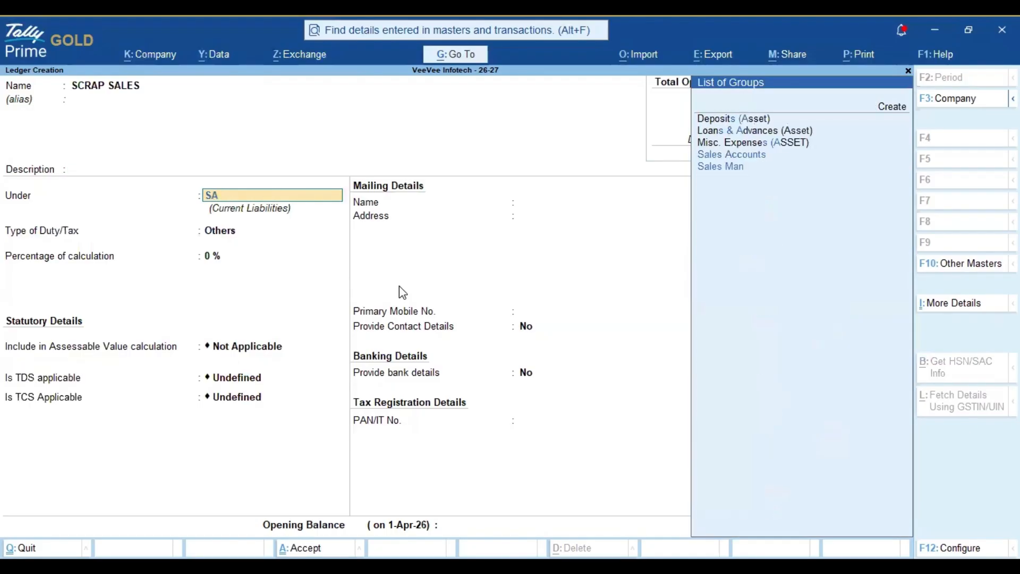
{"action": "type", "text": "LES"}
{"action": "key", "text": "Return"}
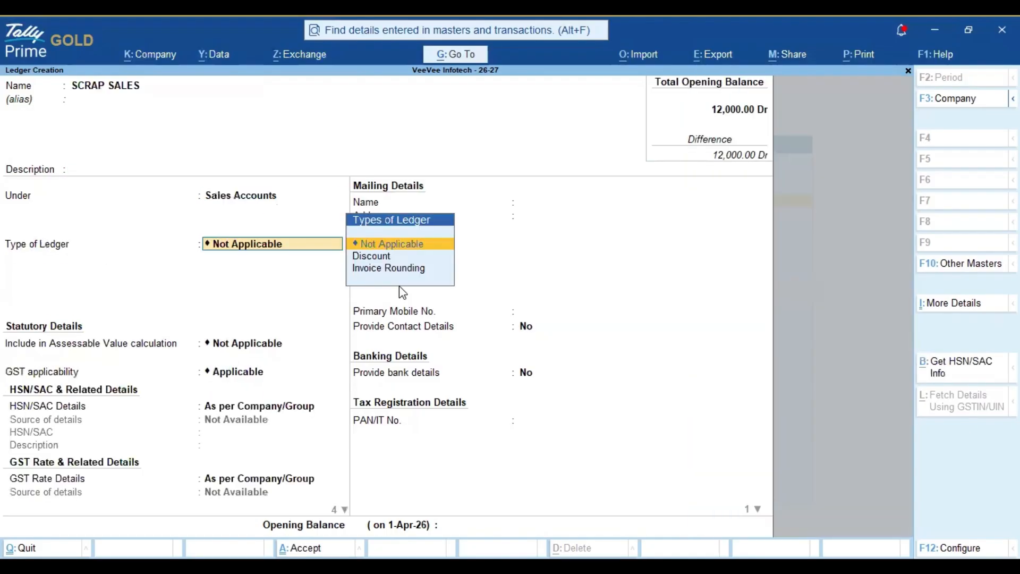
{"action": "key", "text": "Return"}
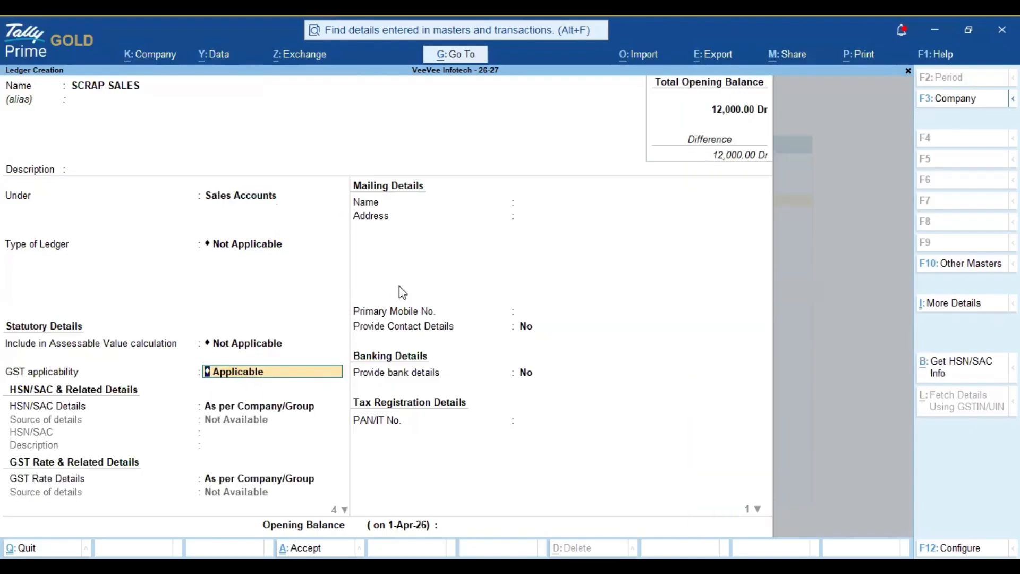
Step: Make GST applicable with HSN/SAC 123456, 5% GST rate, and supply type Goods
{"action": "key", "text": "Return"}
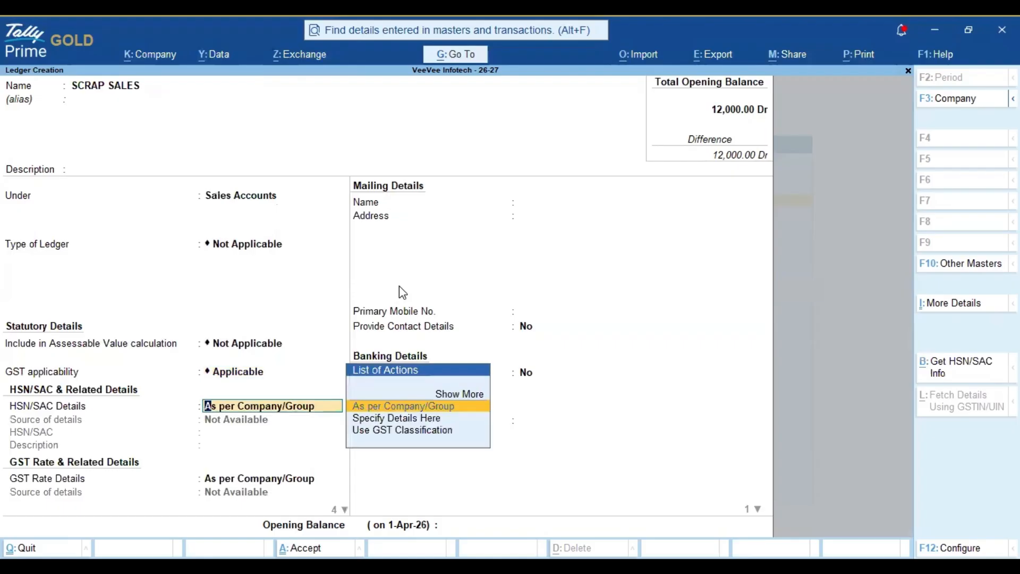
{"action": "key", "text": "Down"}
{"action": "key", "text": "Return"}
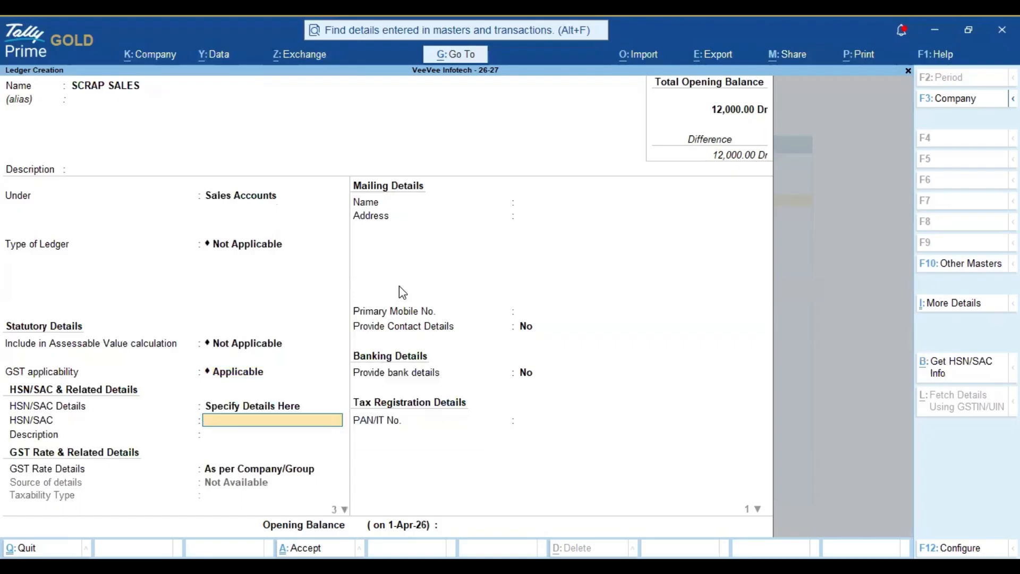
{"action": "type", "text": "123456"}
{"action": "key", "text": "Return"}
{"action": "key", "text": "Return"}
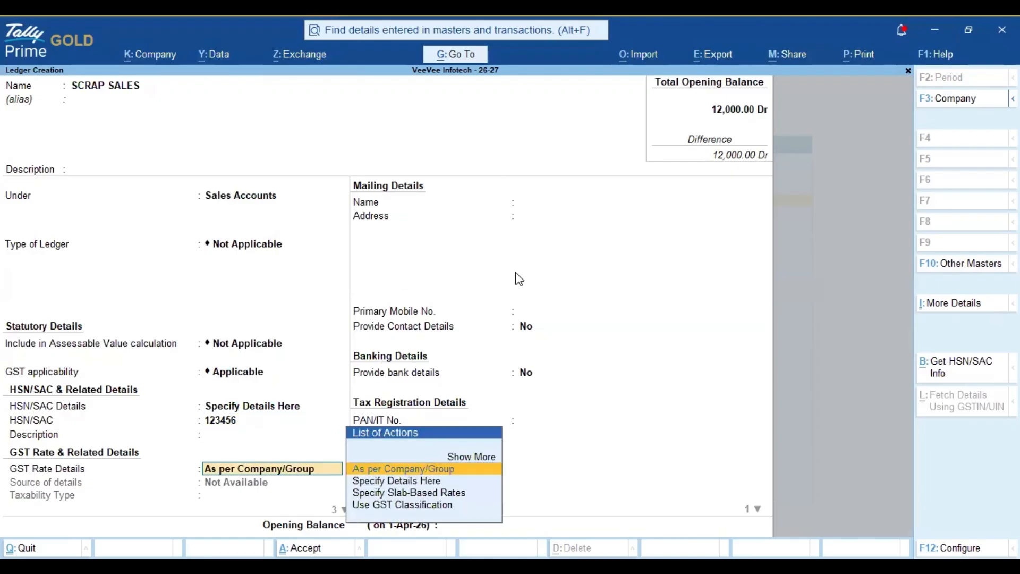
{"action": "key", "text": "Down"}
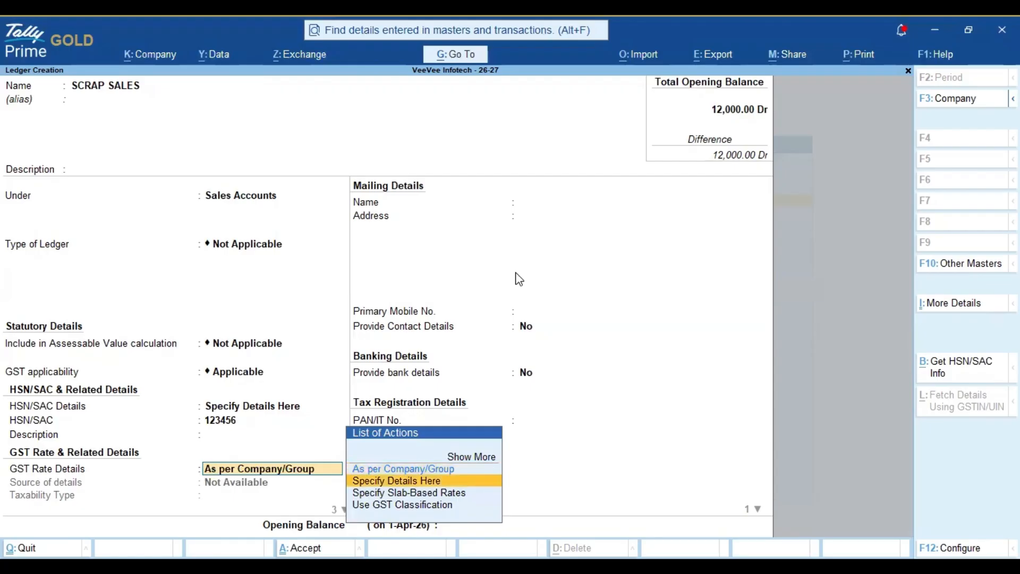
{"action": "key", "text": "Return"}
{"action": "key", "text": "Return"}
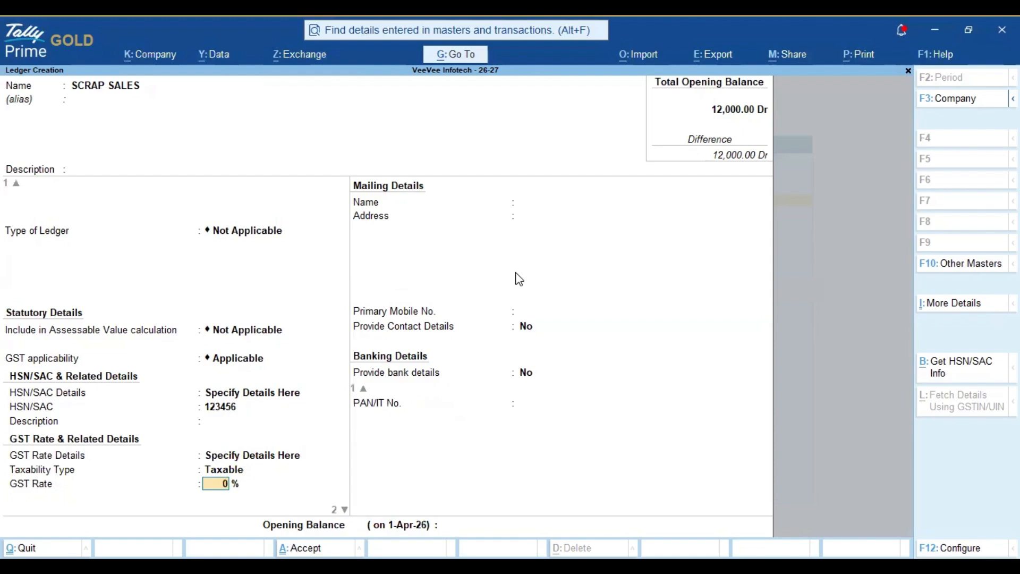
{"action": "type", "text": "5"}
{"action": "key", "text": "Return"}
{"action": "key", "text": "Up"}
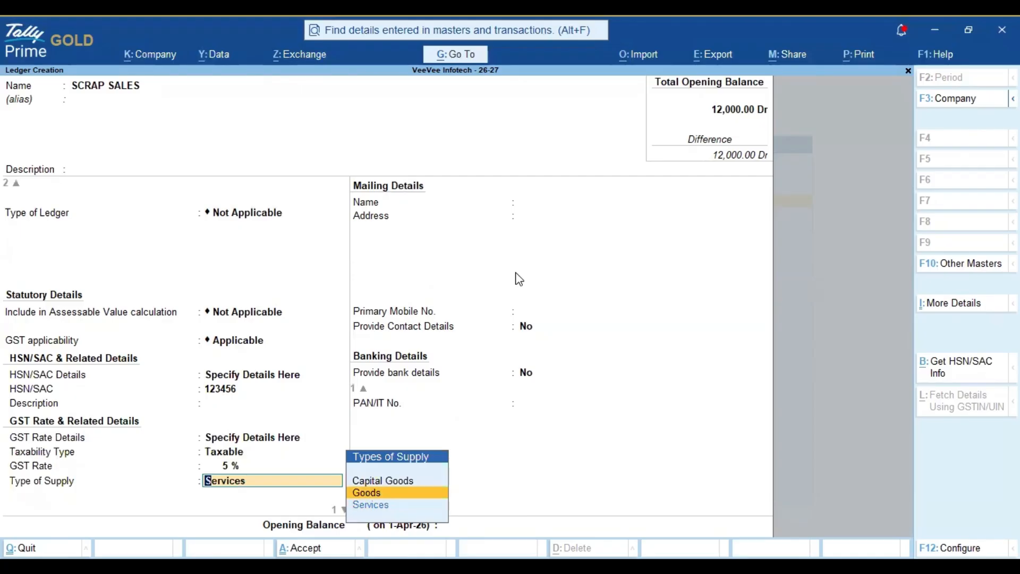
{"action": "key", "text": "Return"}
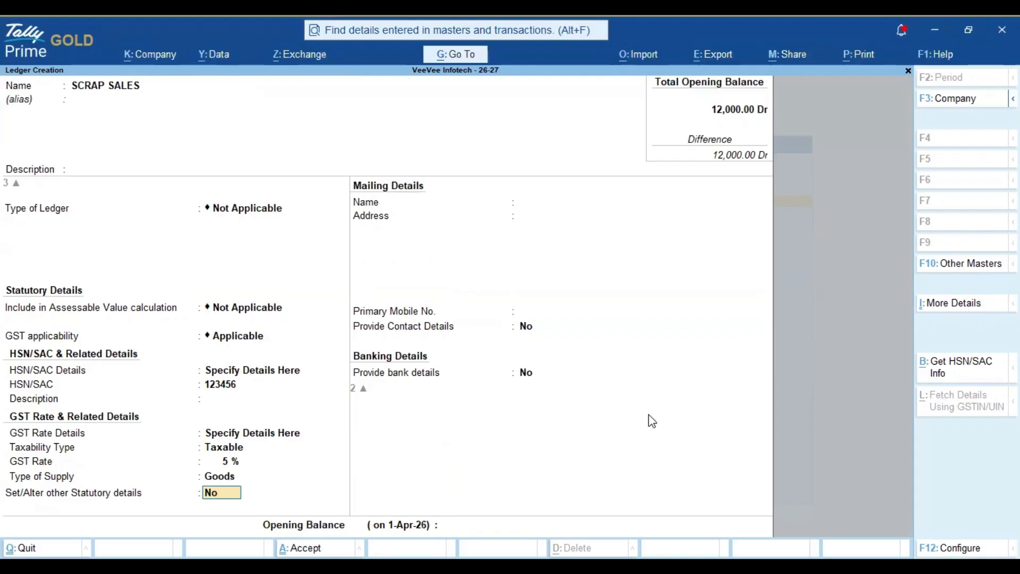
Step: Mark TCS Applicable on SCRAP SALES with nature of goods TCS ON SCRAP, then save the ledger
{"action": "type", "text": "Y"}
{"action": "key", "text": "Return"}
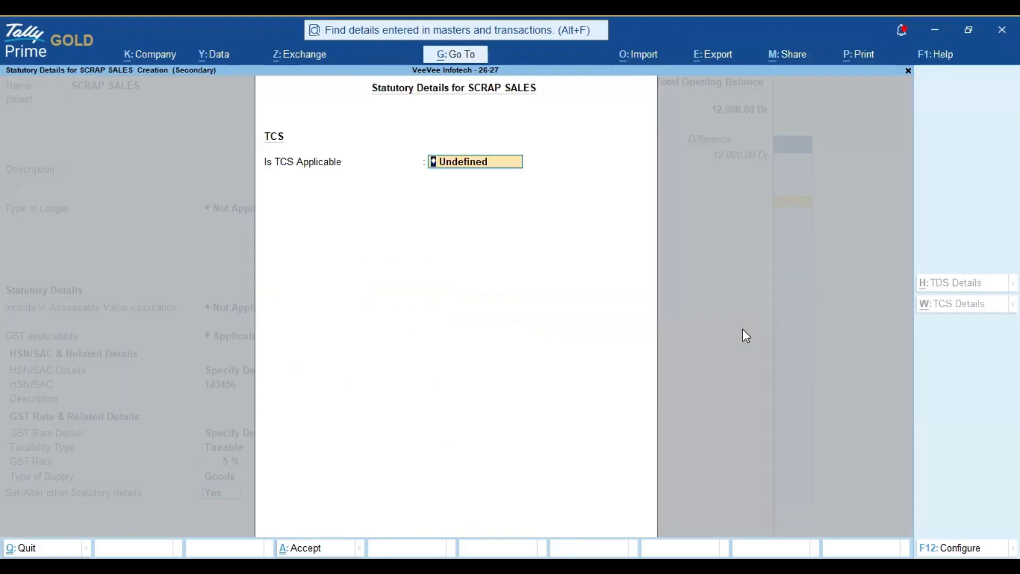
{"action": "key", "text": "BackSpace"}
{"action": "key", "text": "Down"}
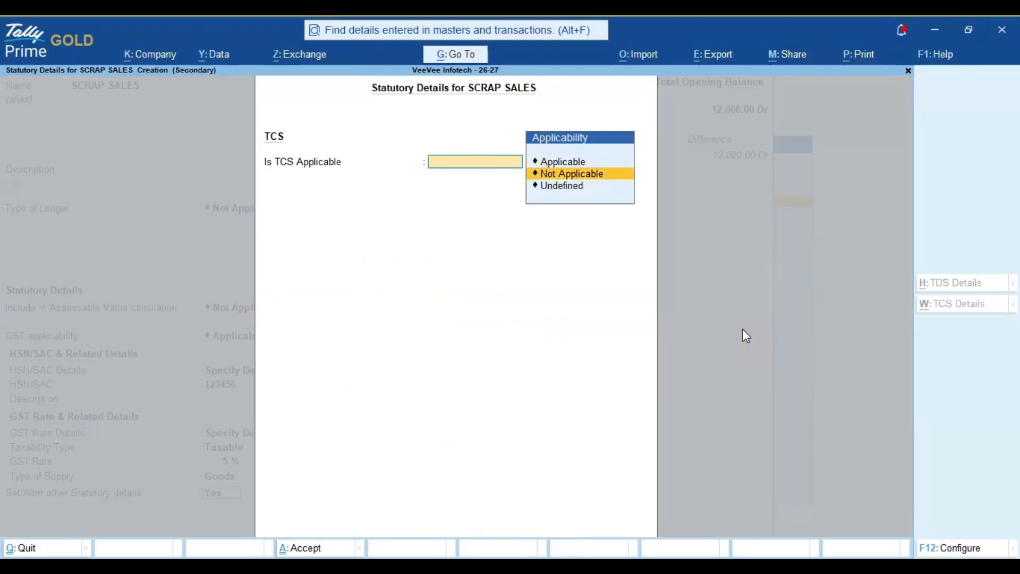
{"action": "key", "text": "Down"}
{"action": "key", "text": "Up"}
{"action": "key", "text": "Up"}
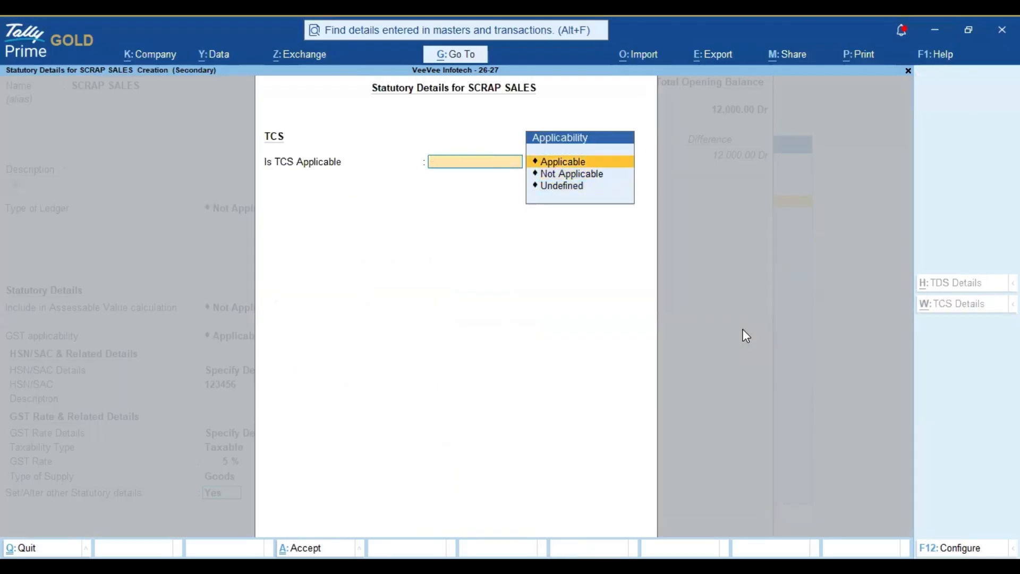
{"action": "key", "text": "Return"}
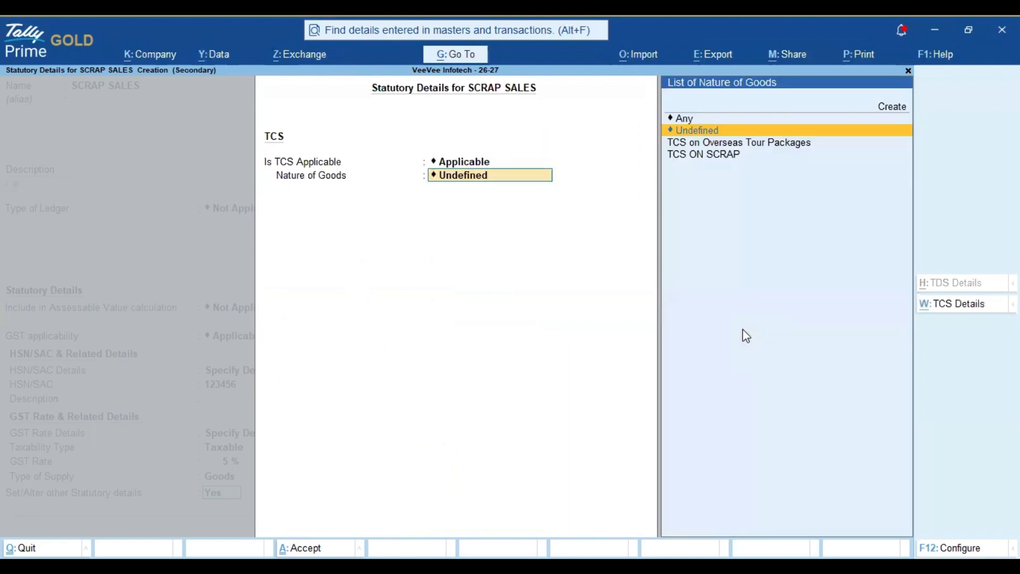
{"action": "key", "text": "Down"}
{"action": "key", "text": "Down"}
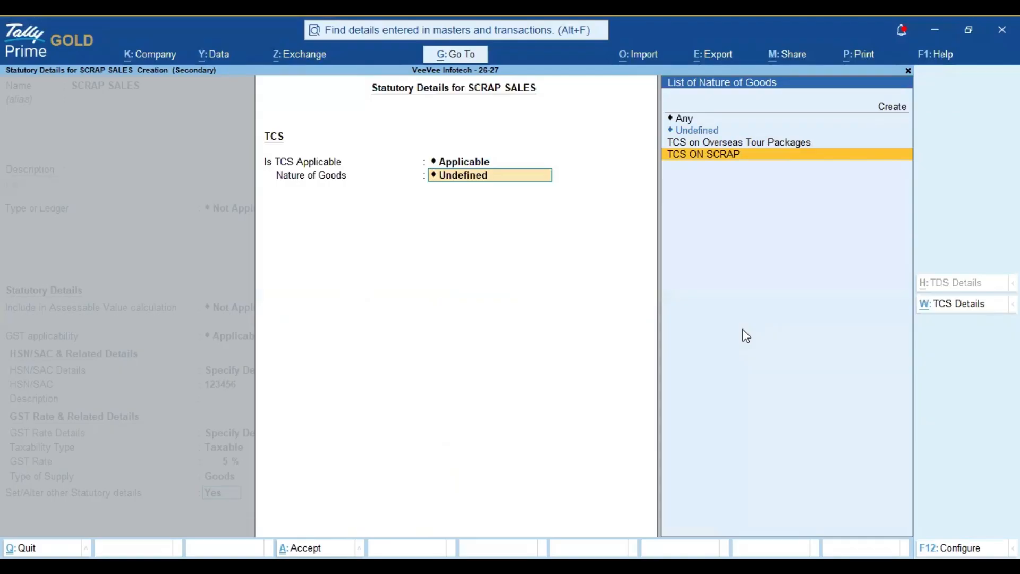
{"action": "key", "text": "Return"}
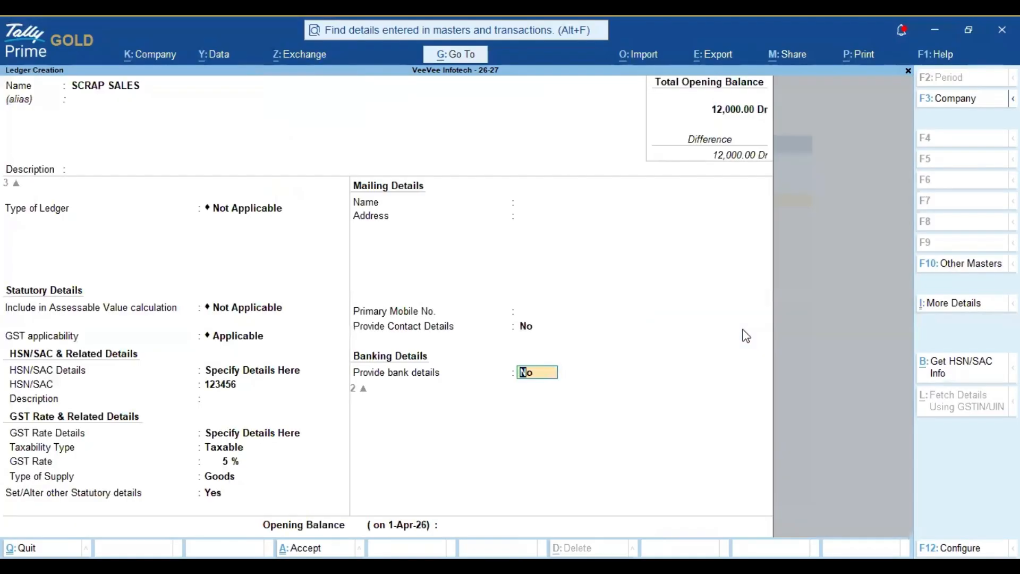
{"action": "key", "text": "ctrl"}
{"action": "key", "text": "ctrl+a"}
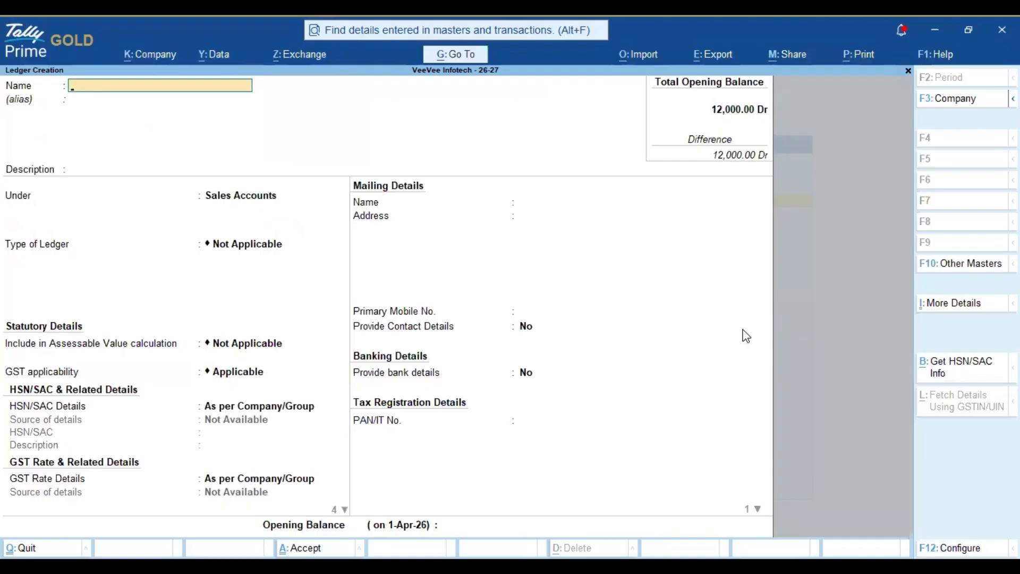
Step: Name the ledger KARTHI TRADERS under Sundry Debtors, with bill-by-bill and TDS off
{"action": "type", "text": "KARTHI TRADERS"}
{"action": "key", "text": "Return"}
{"action": "key", "text": "Return"}
{"action": "key", "text": "Return"}
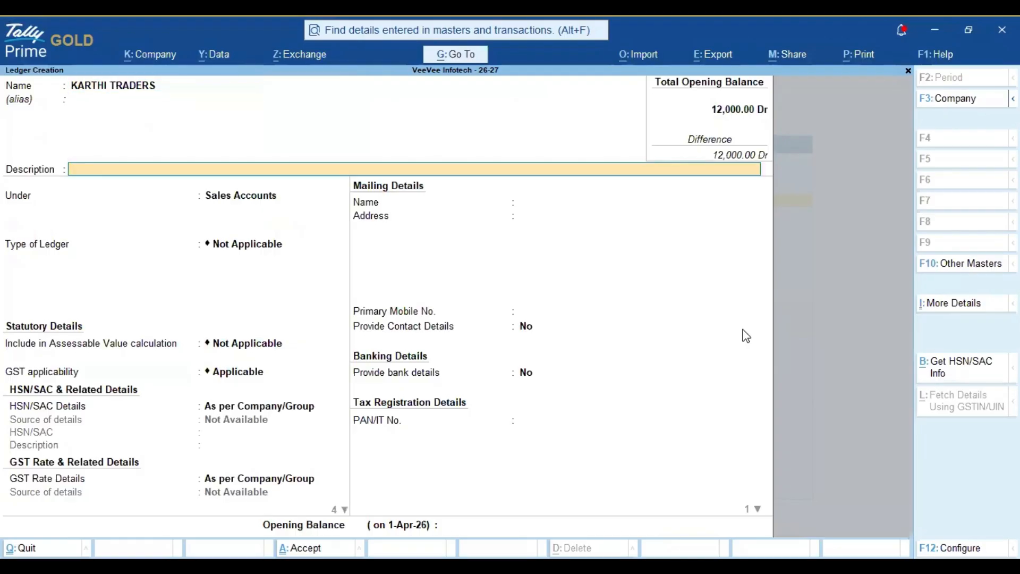
{"action": "type", "text": "DEB"}
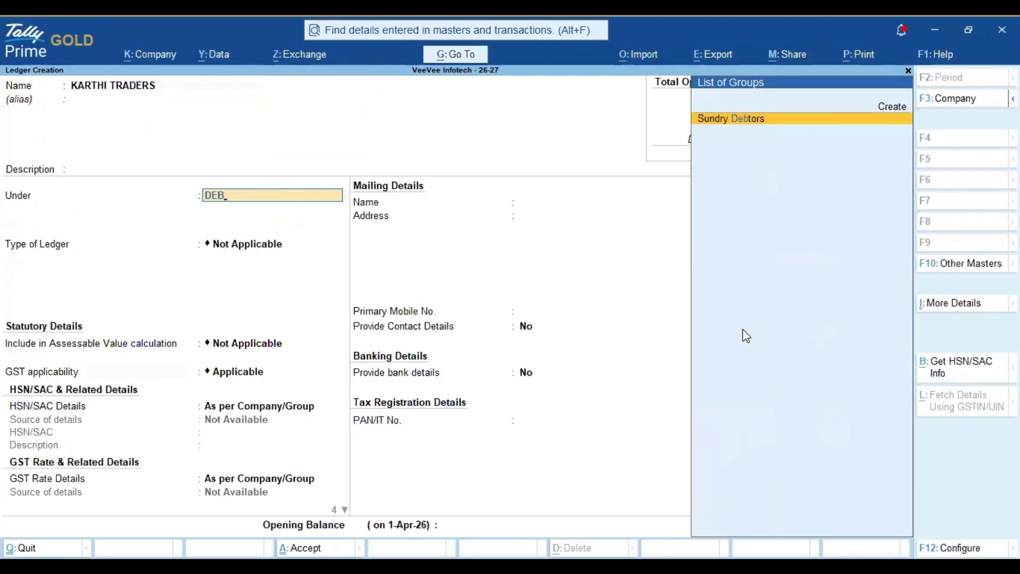
{"action": "key", "text": "Return"}
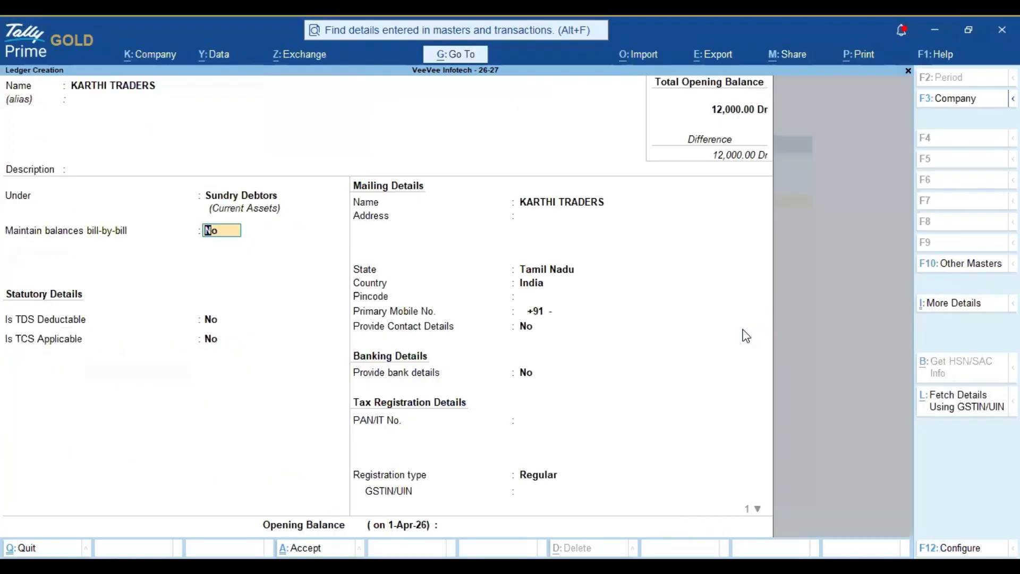
{"action": "key", "text": "Return"}
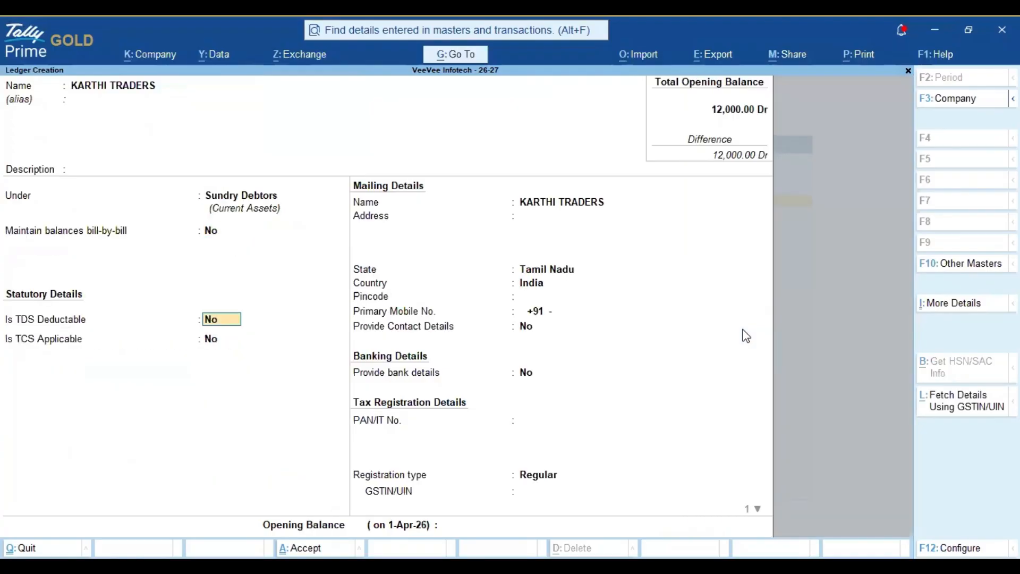
{"action": "key", "text": "Return"}
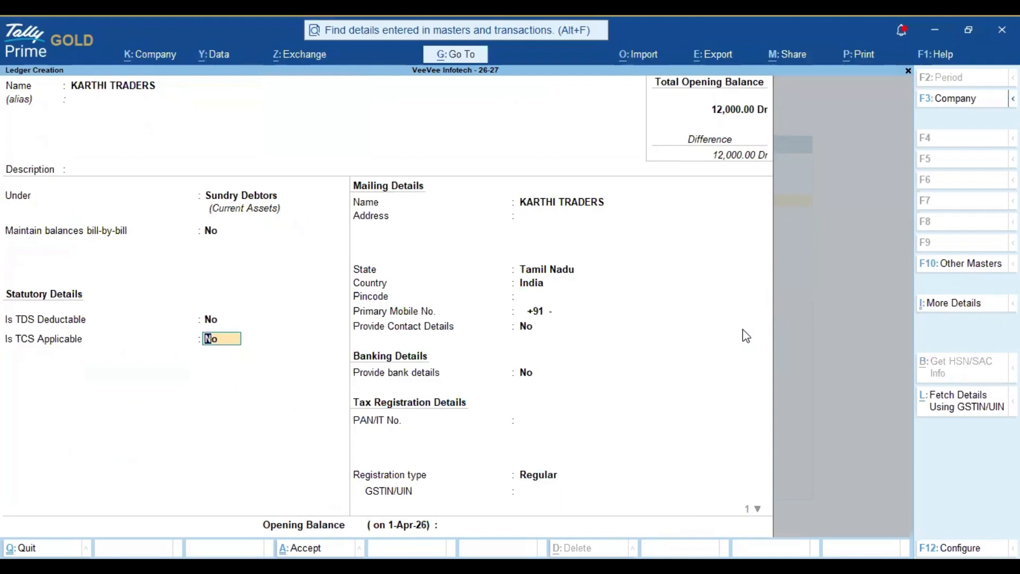
Step: Set TCS applicable to Yes with buyer type Individual - Resident
{"action": "type", "text": "Y"}
{"action": "key", "text": "Return"}
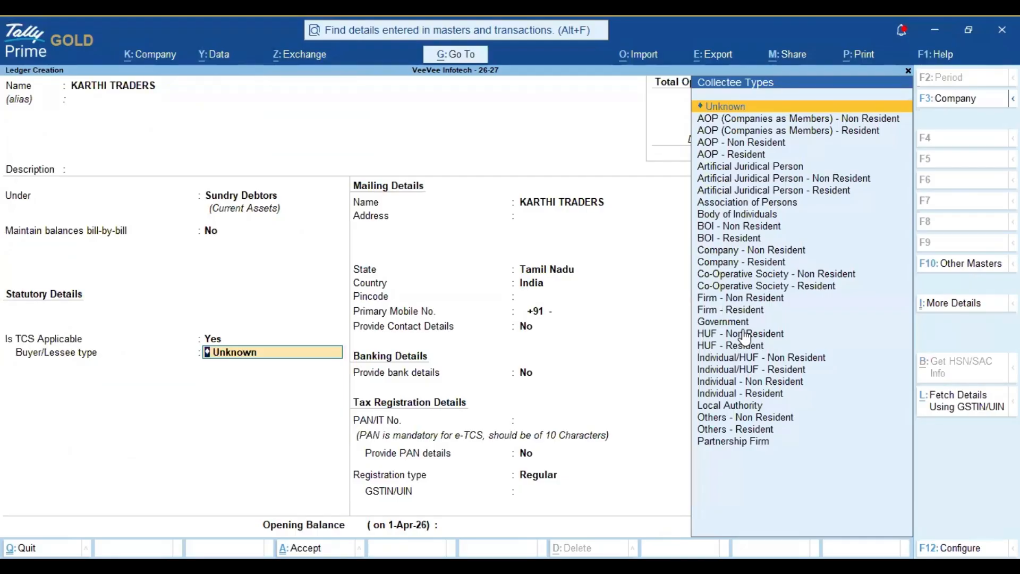
{"action": "type", "text": "INDI"}
{"action": "key", "text": "Down"}
{"action": "key", "text": "Down"}
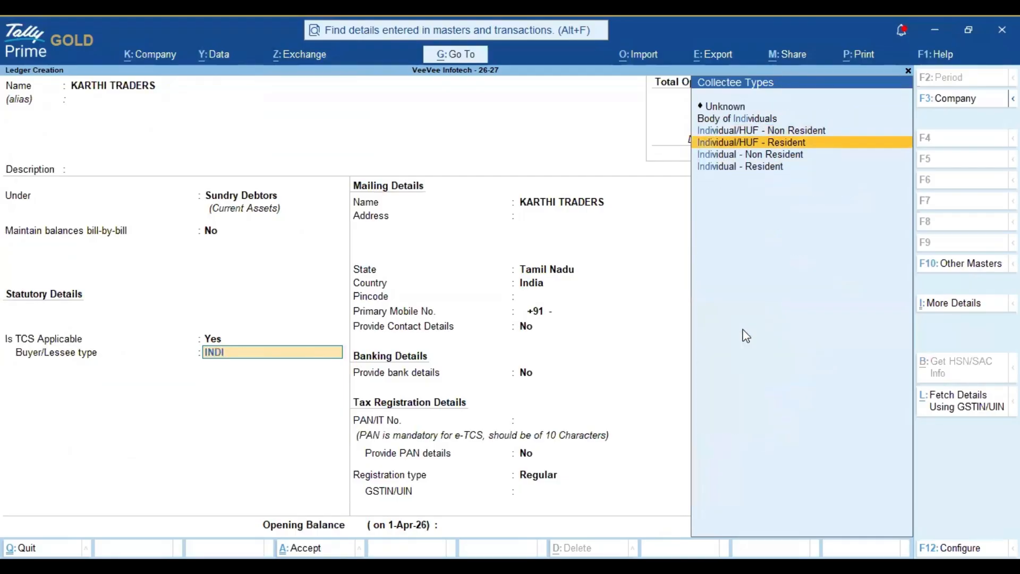
{"action": "key", "text": "Down"}
{"action": "key", "text": "Down"}
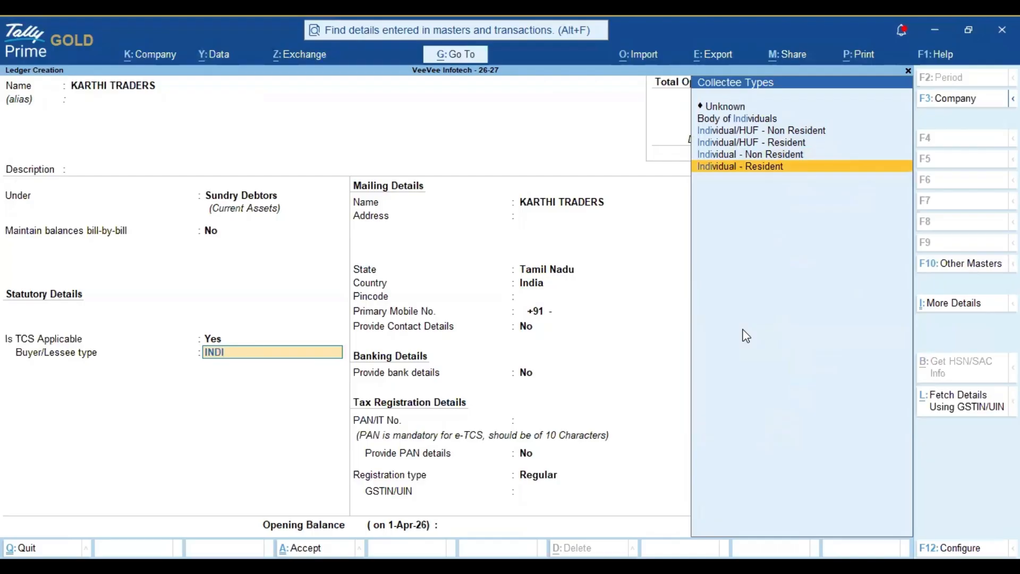
{"action": "key", "text": "Return"}
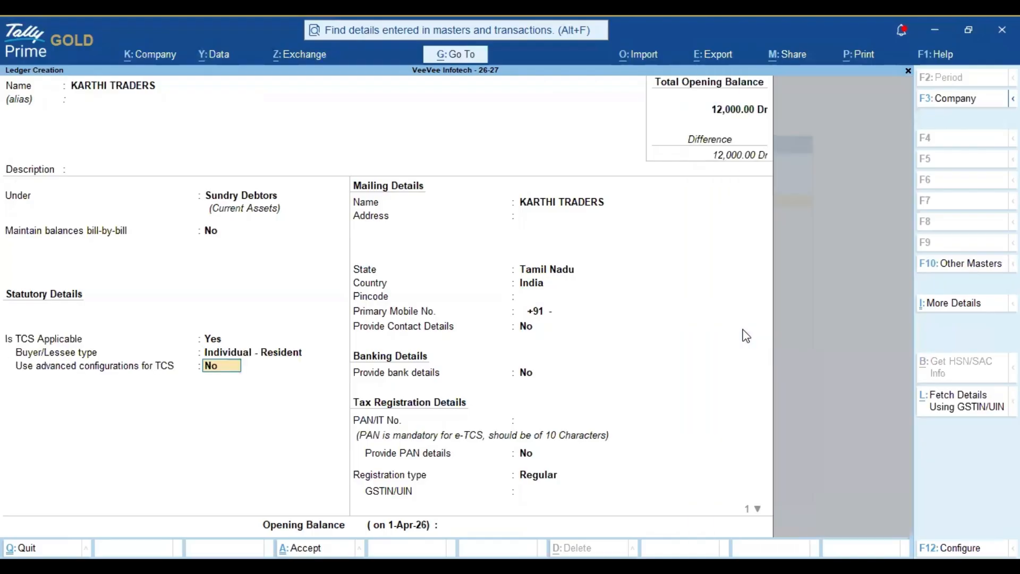
{"action": "key", "text": "BackSpace"}
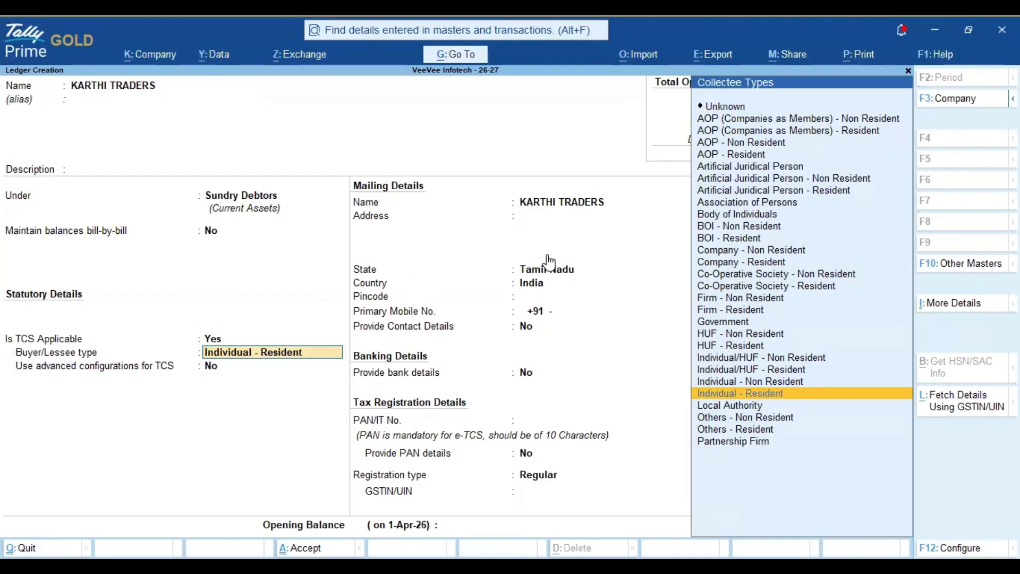
{"action": "key", "text": "Return"}
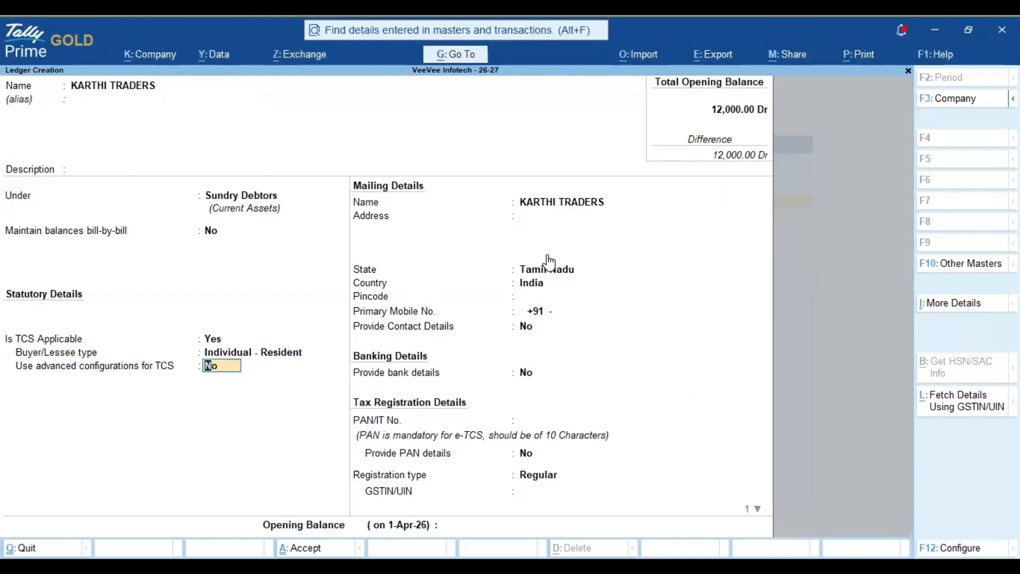
Step: Enable advanced TCS configuration: surcharge exemption No, Ignore Income Tax exemption limit Not Applicable
{"action": "type", "text": "y"}
{"action": "key", "text": "Return"}
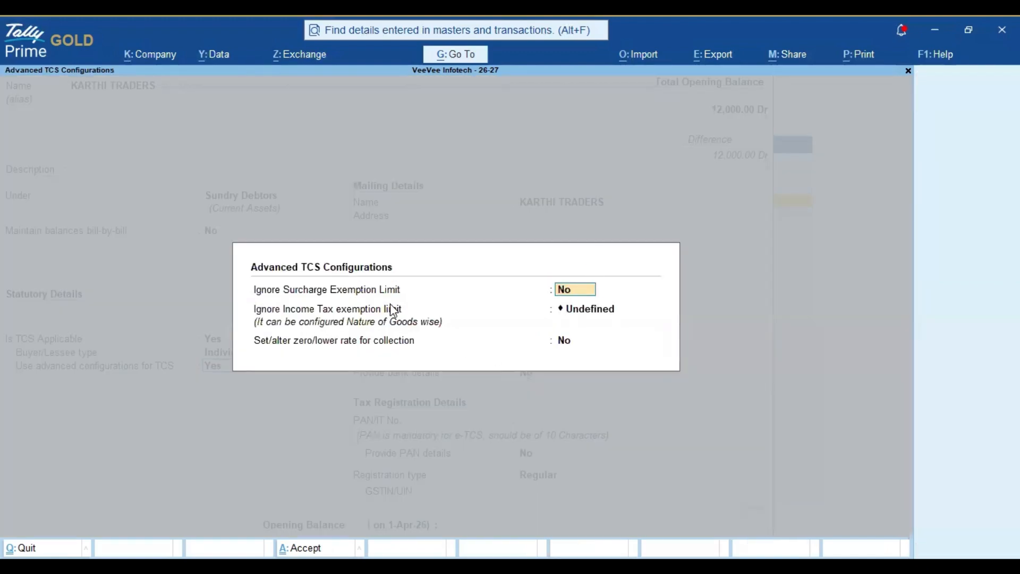
{"action": "key", "text": "Return"}
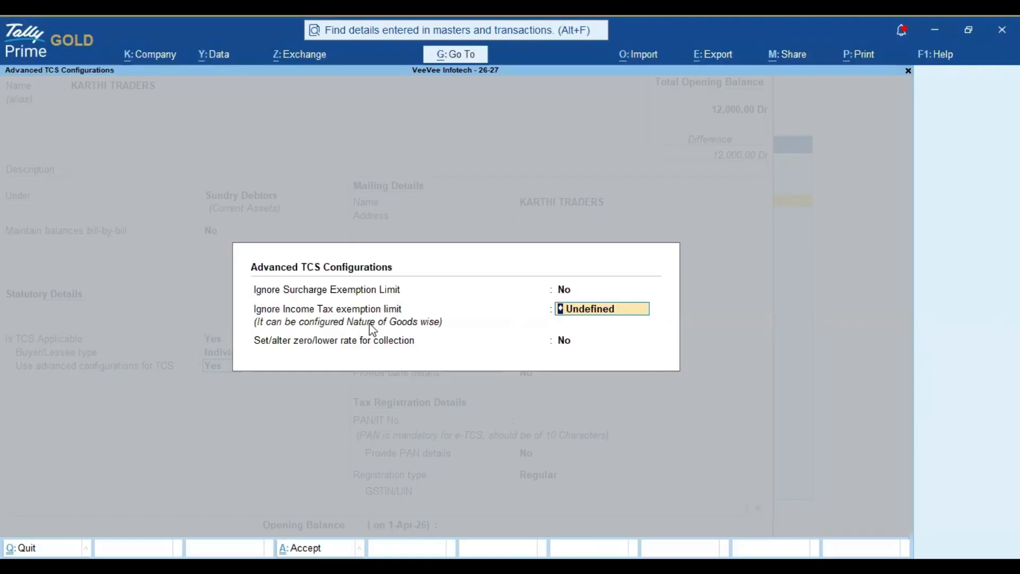
{"action": "key", "text": "BackSpace"}
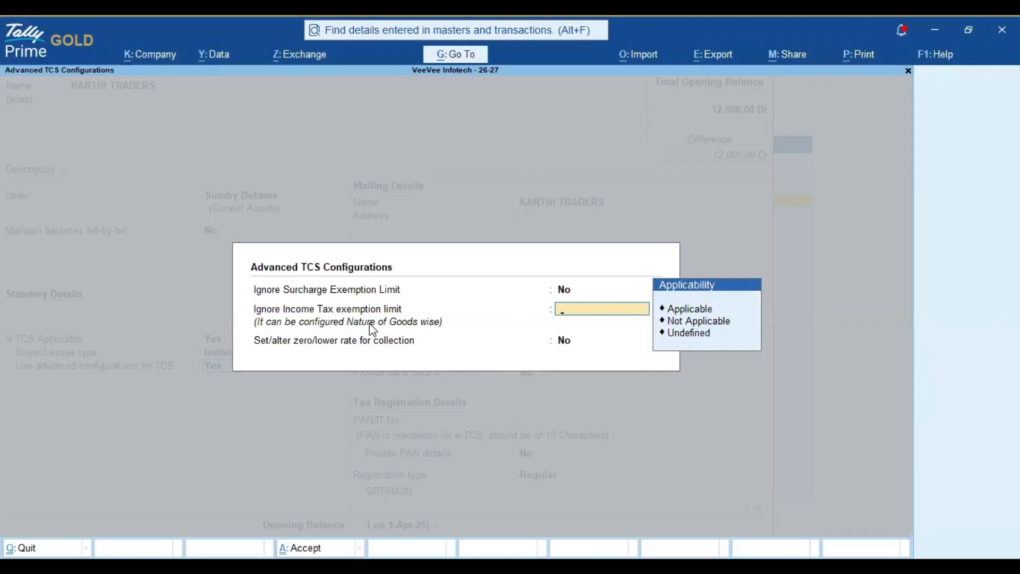
{"action": "key", "text": "Down"}
{"action": "key", "text": "Down"}
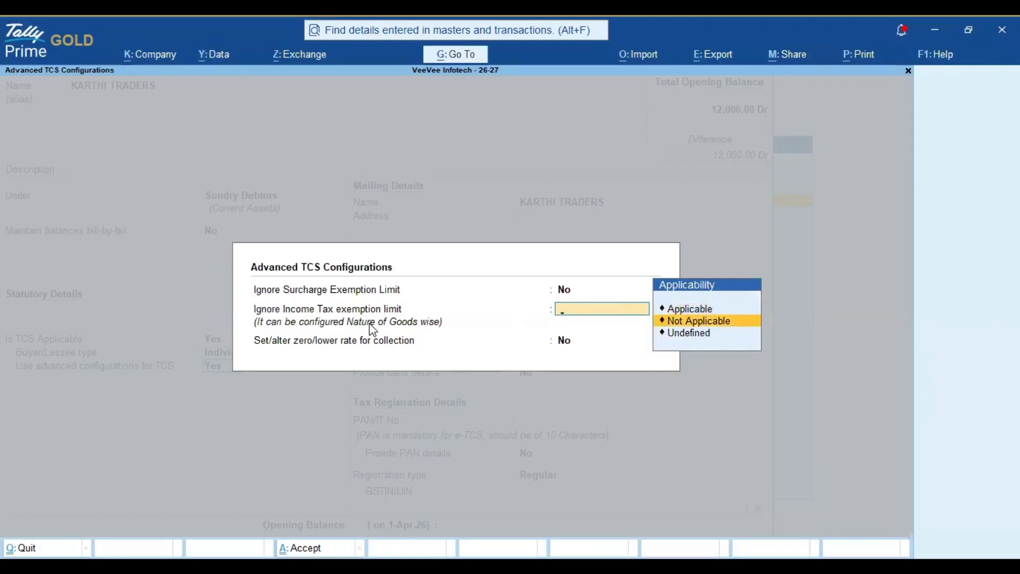
{"action": "key", "text": "Return"}
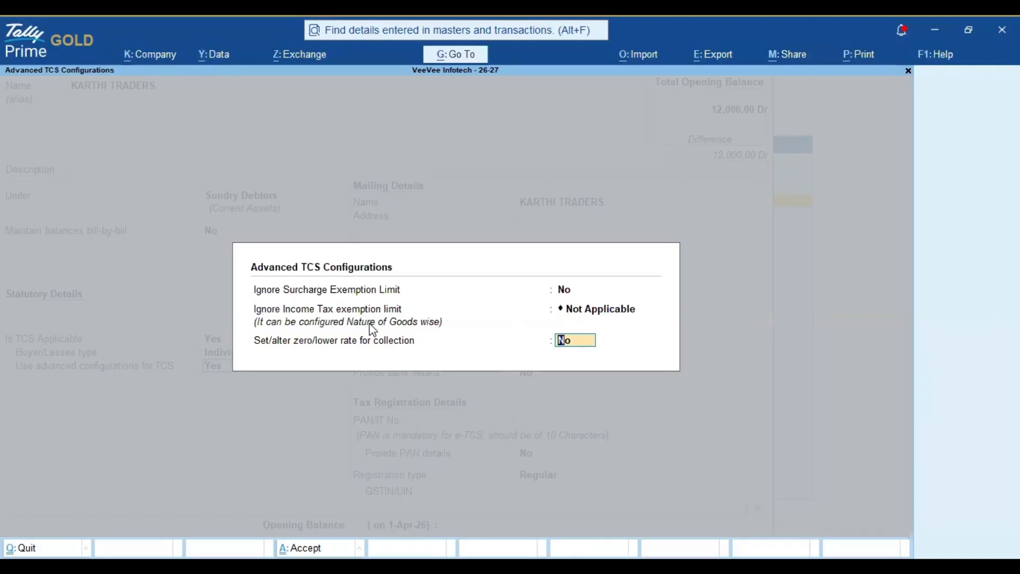
{"action": "key", "text": "ctrl+a"}
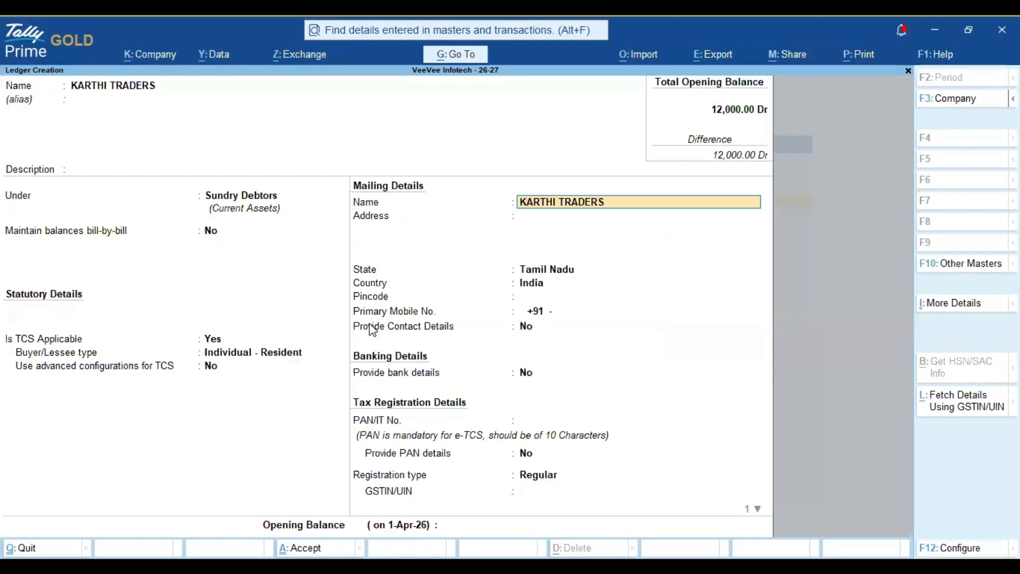
Step: Enter the party's PAN number in the PAN/IT No. field
{"action": "key", "text": "Return"}
{"action": "key", "text": "Return"}
{"action": "key", "text": "Return"}
{"action": "key", "text": "Return"}
{"action": "key", "text": "Return"}
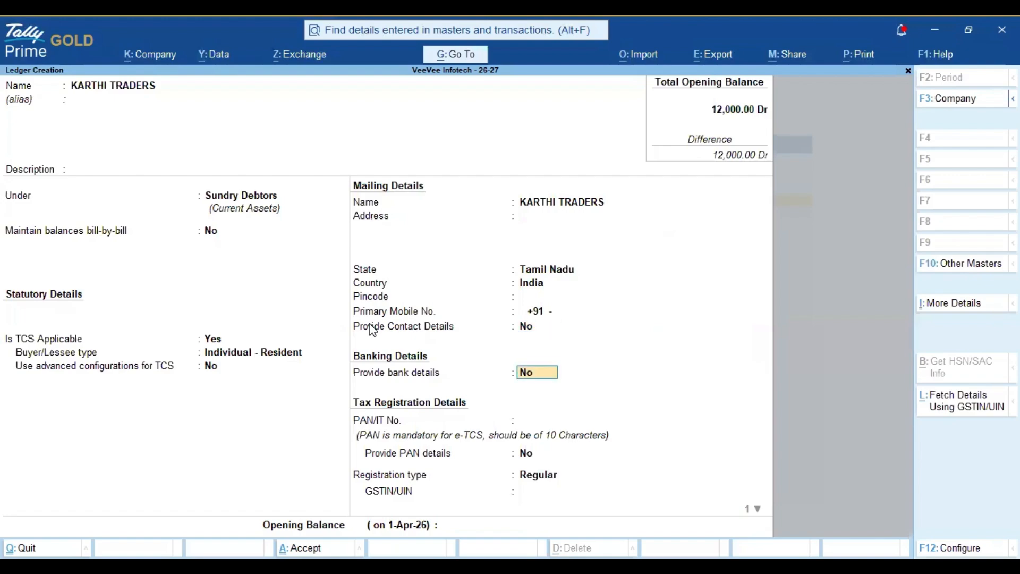
{"action": "key", "text": "Return"}
{"action": "key", "text": "Return"}
{"action": "key", "text": "BackSpace"}
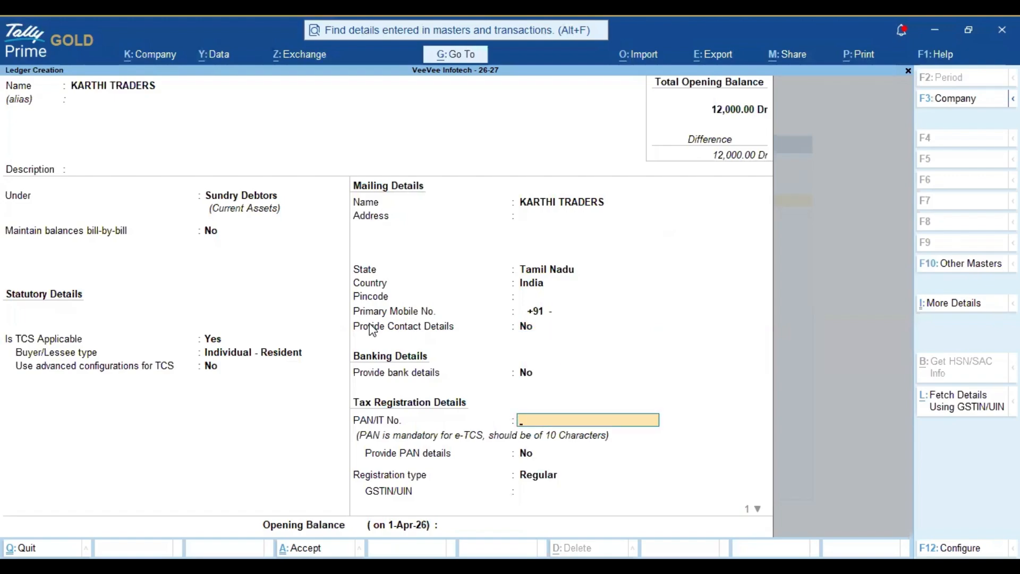
{"action": "key", "text": "Return"}
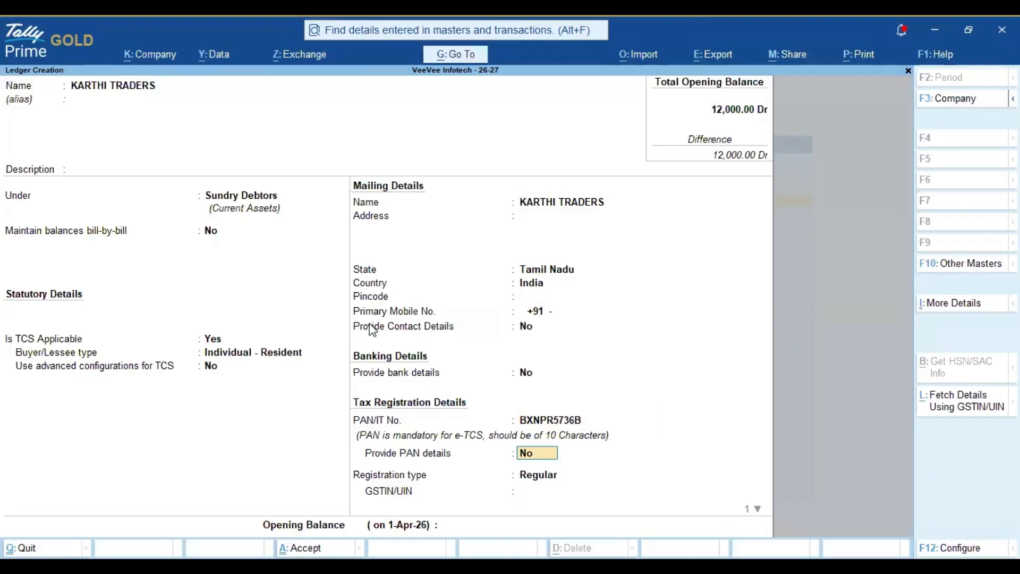
Step: Set registration type to Unregistered/Consumer, save KARTHI TRADERS, and close ledger creation
{"action": "key", "text": "Return"}
{"action": "key", "text": "Return"}
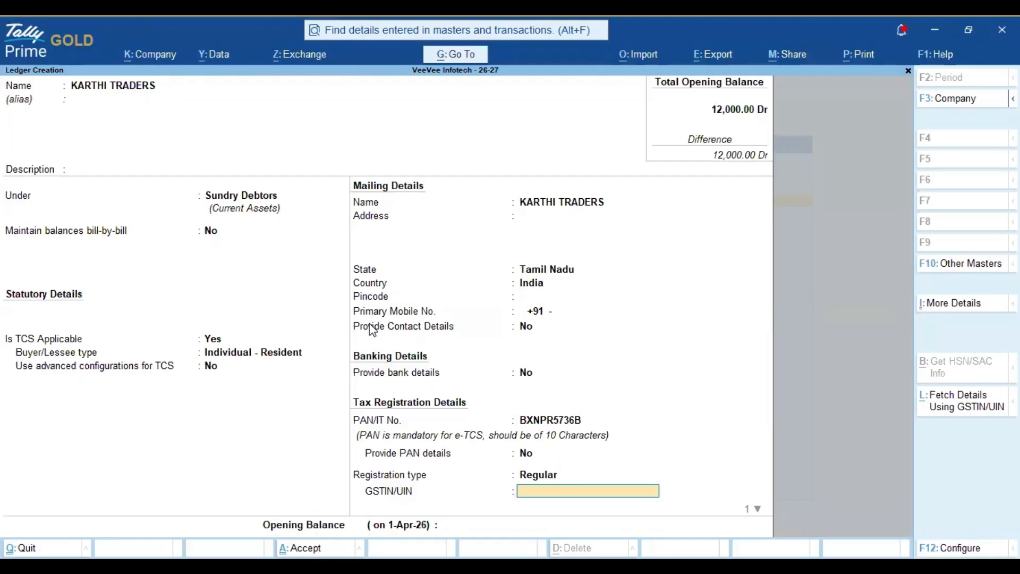
{"action": "key", "text": "ctrl"}
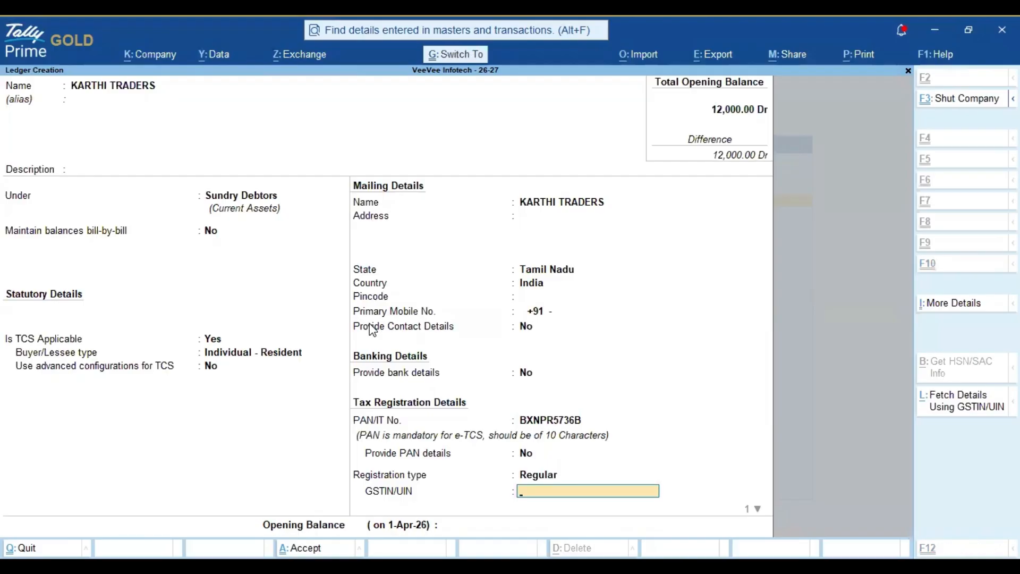
{"action": "key", "text": "BackSpace"}
{"action": "key", "text": "Down"}
{"action": "key", "text": "Return"}
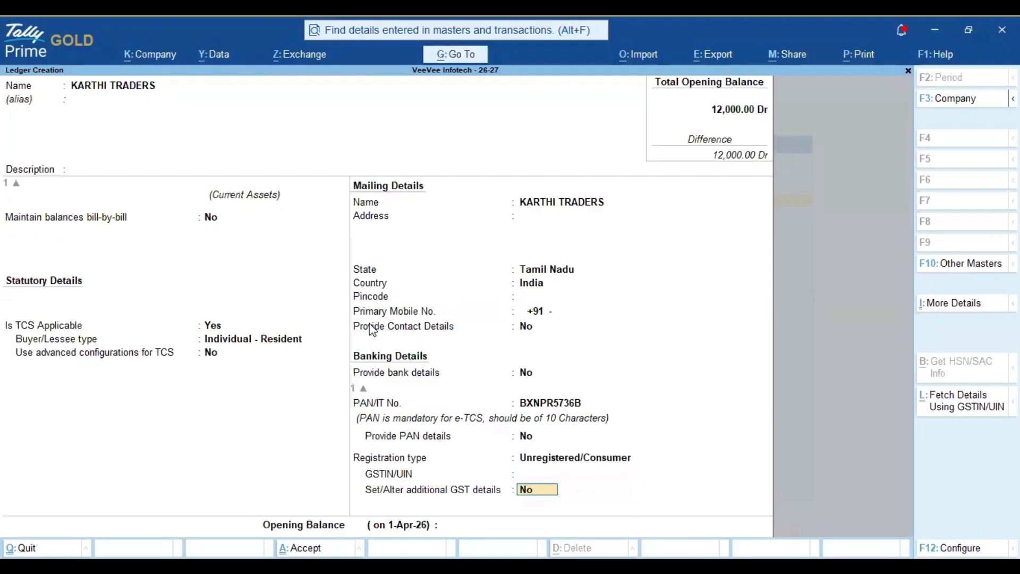
{"action": "key", "text": "ctrl+a"}
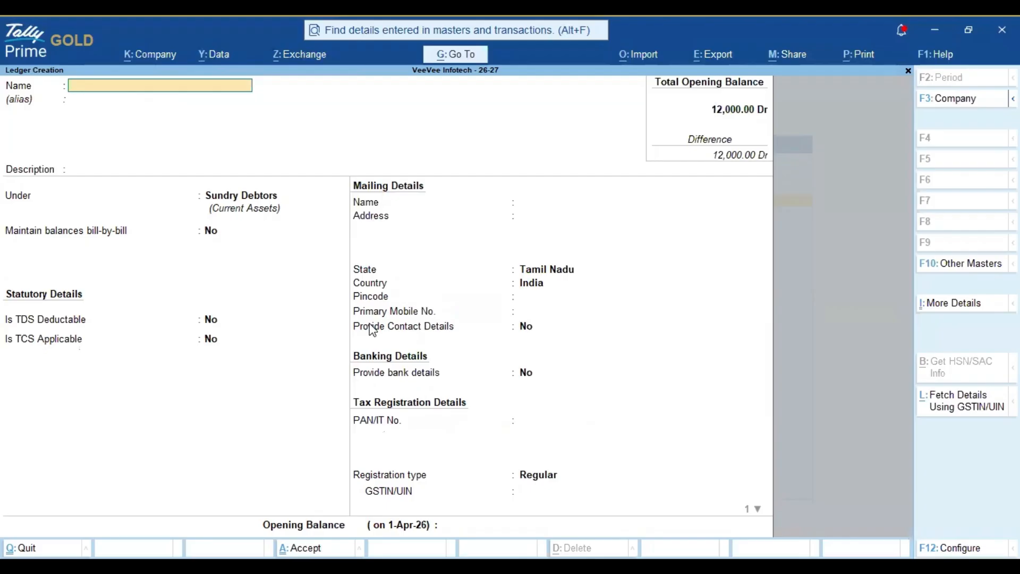
{"action": "key", "text": "Escape"}
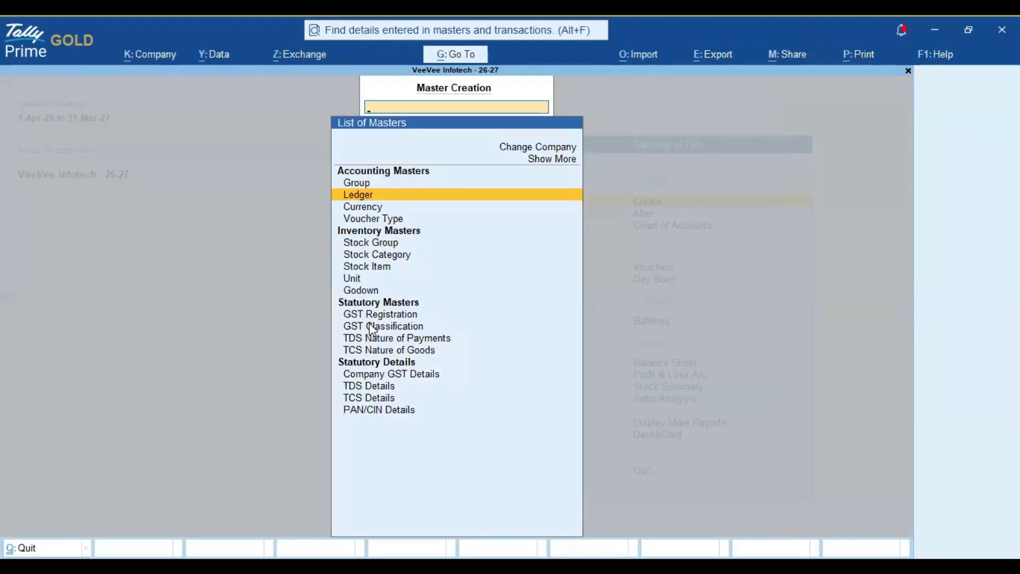
Step: Open the OUTPUT CGST ledger for alteration from the Gateway
{"action": "key", "text": "Escape"}
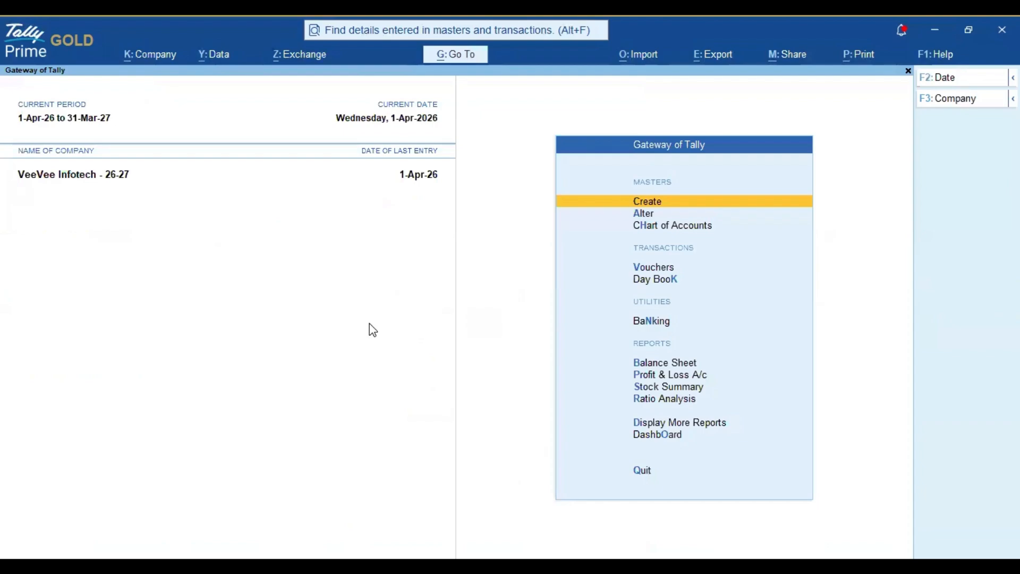
{"action": "key", "text": "Down"}
{"action": "key", "text": "Return"}
{"action": "key", "text": "Down"}
{"action": "key", "text": "Return"}
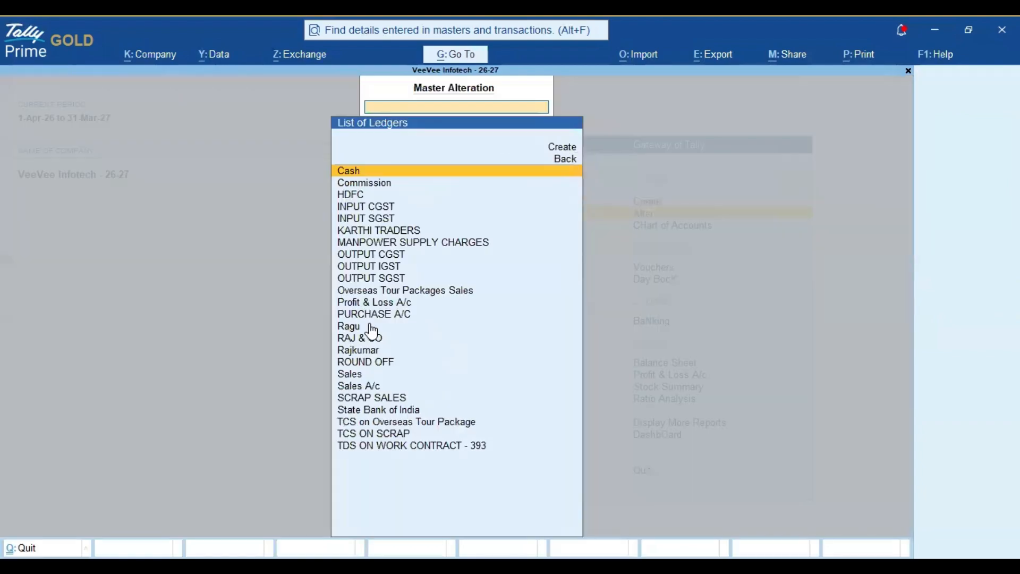
{"action": "type", "text": "OUT"}
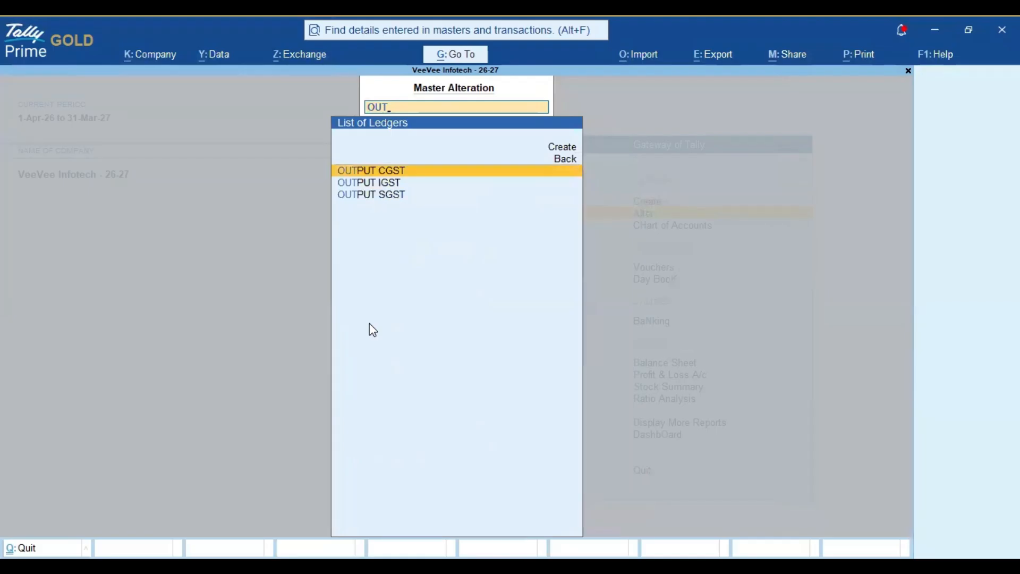
{"action": "key", "text": "Return"}
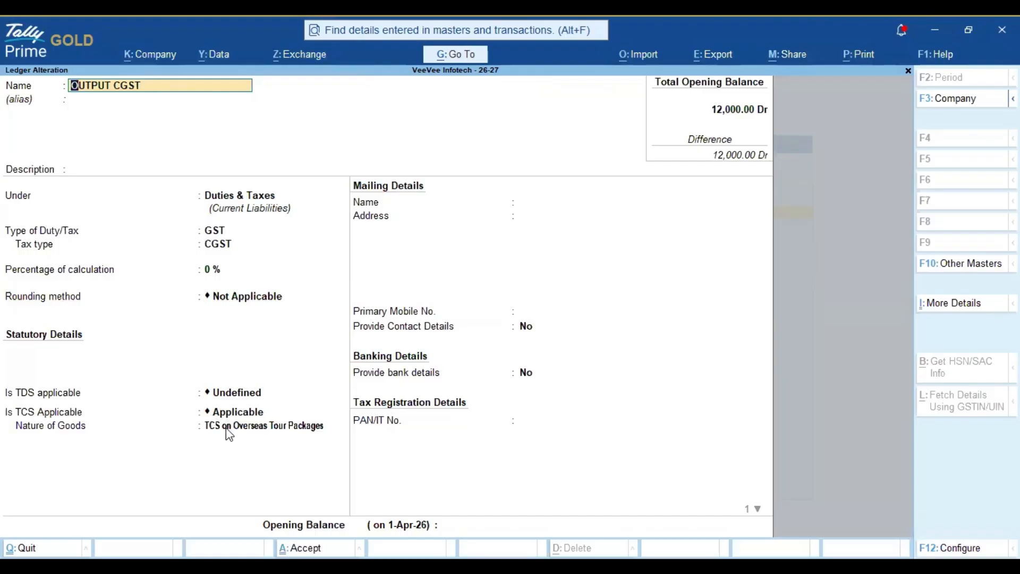
Step: Set its TCS nature of goods to Any, applicable from 1-Apr-26, and save
{"action": "left_click", "coordinate": [233, 412]}
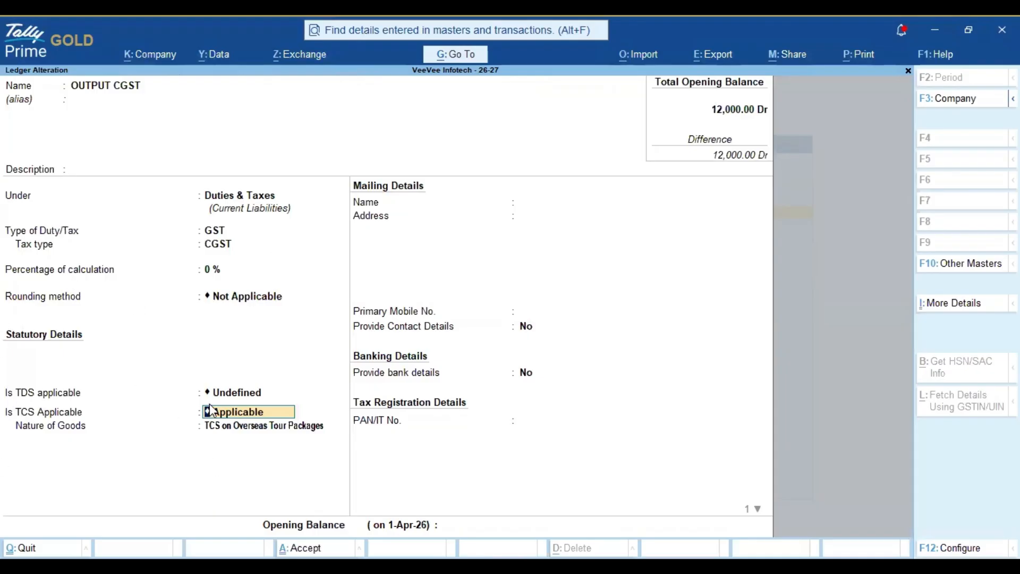
{"action": "left_click", "coordinate": [317, 430]}
{"action": "key", "text": "Up"}
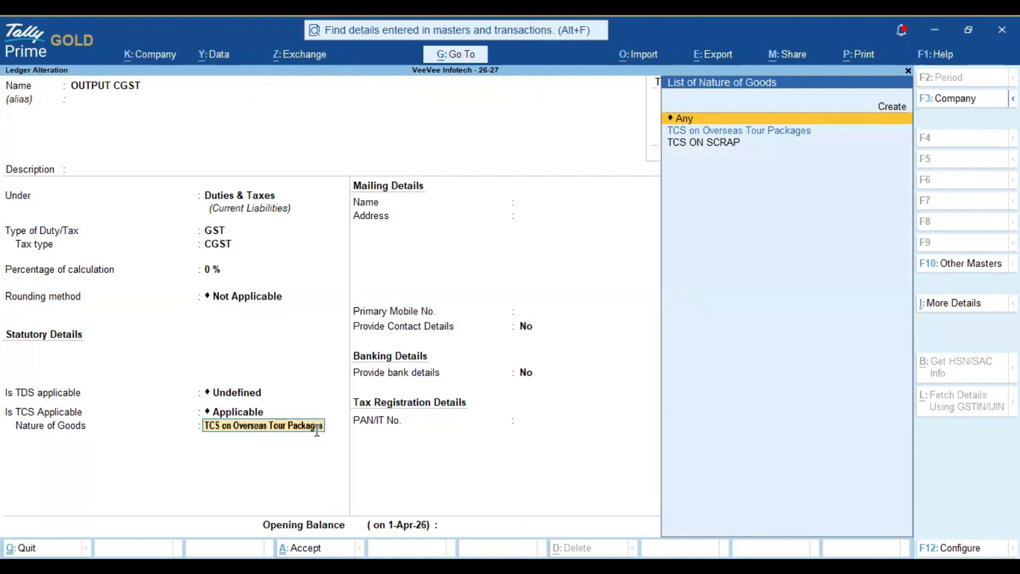
{"action": "key", "text": "Return"}
{"action": "key", "text": "Escape"}
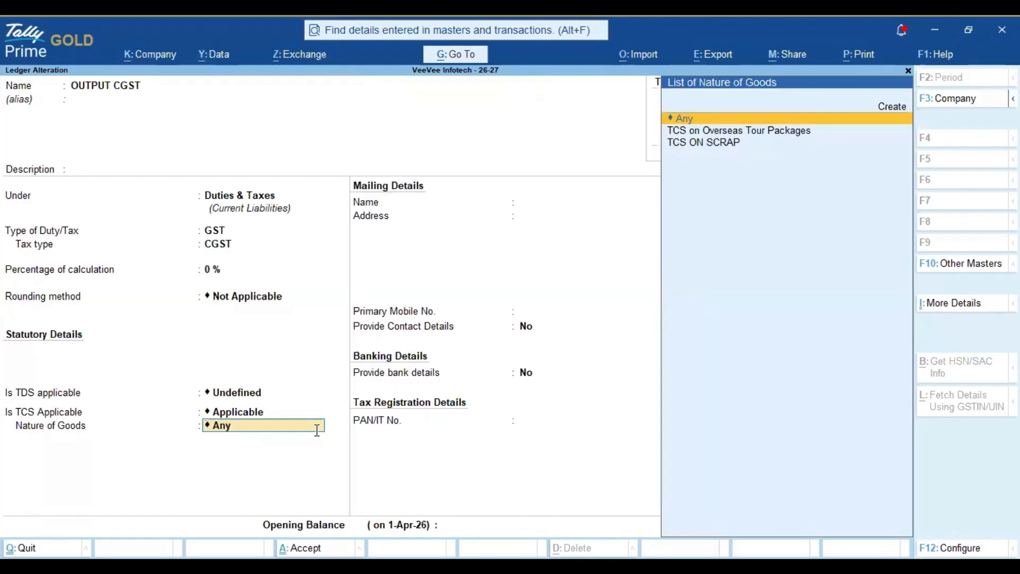
{"action": "key", "text": "Return"}
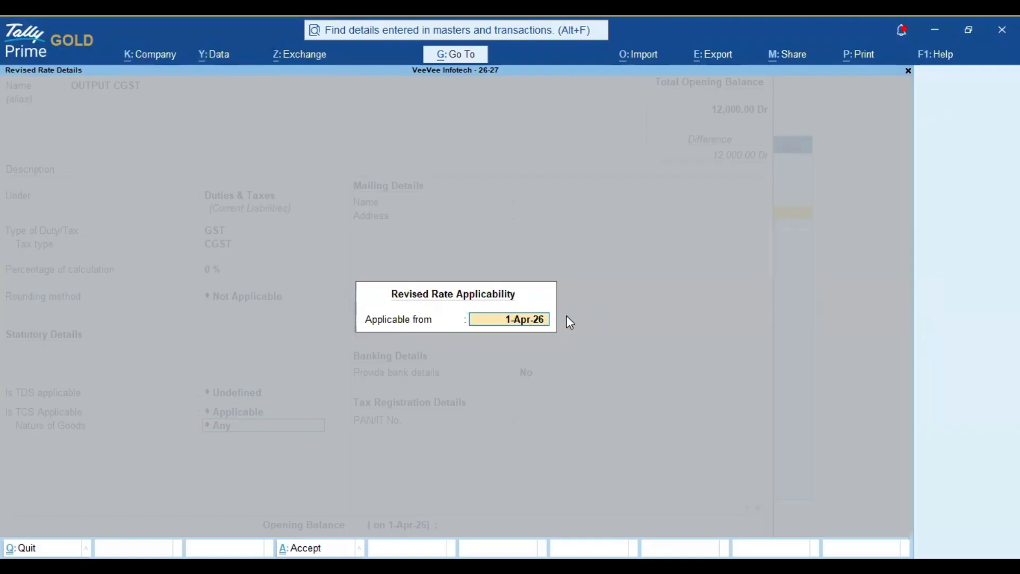
{"action": "key", "text": "Return"}
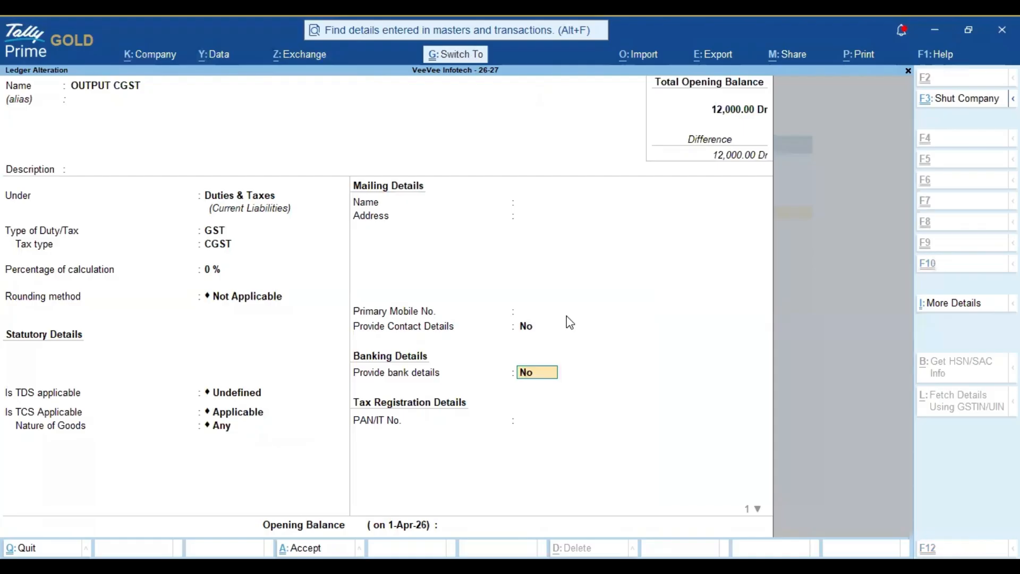
{"action": "key", "text": "ctrl+a"}
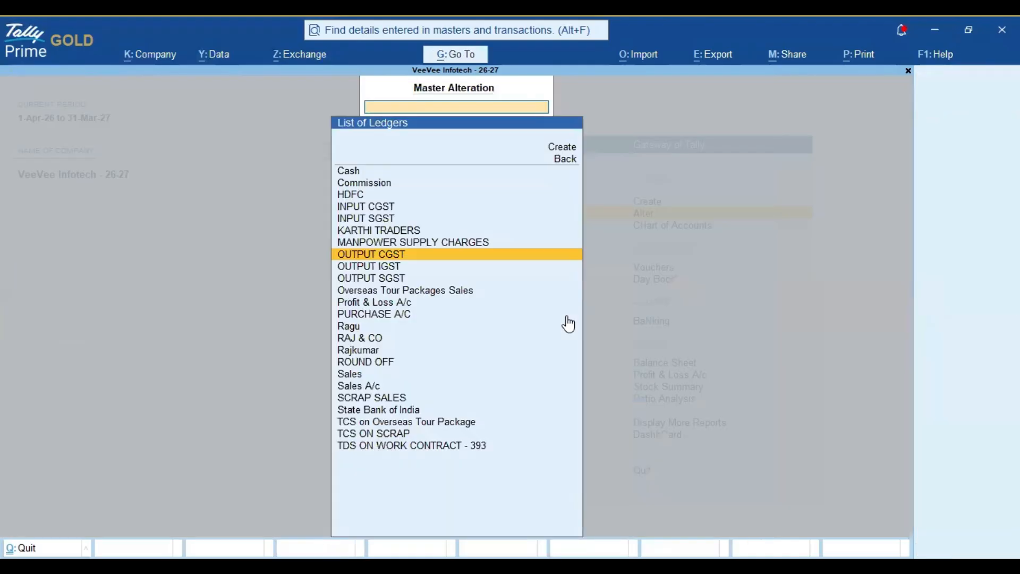
Step: Alter OUTPUT SGST to nature of goods Any from 1-Apr-26, save, and exit to Gateway
{"action": "key", "text": "Down"}
{"action": "key", "text": "Down"}
{"action": "key", "text": "Return"}
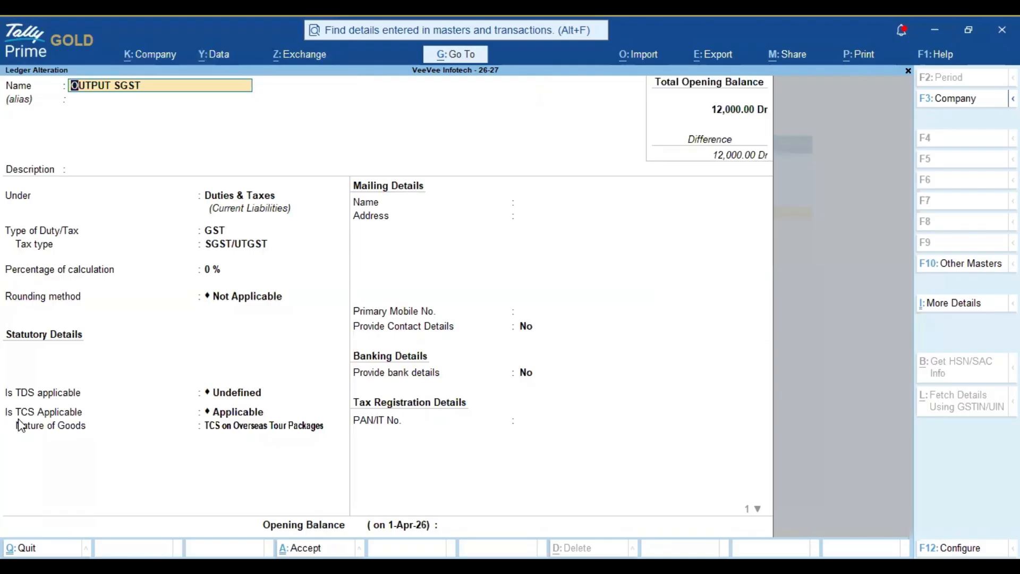
{"action": "left_click", "coordinate": [260, 426]}
{"action": "key", "text": "Up"}
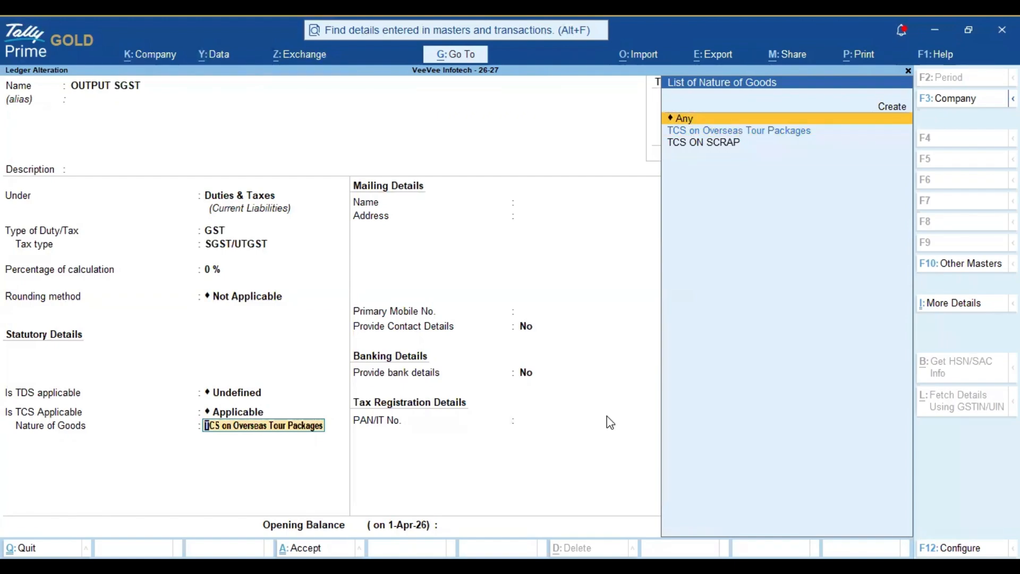
{"action": "key", "text": "Return"}
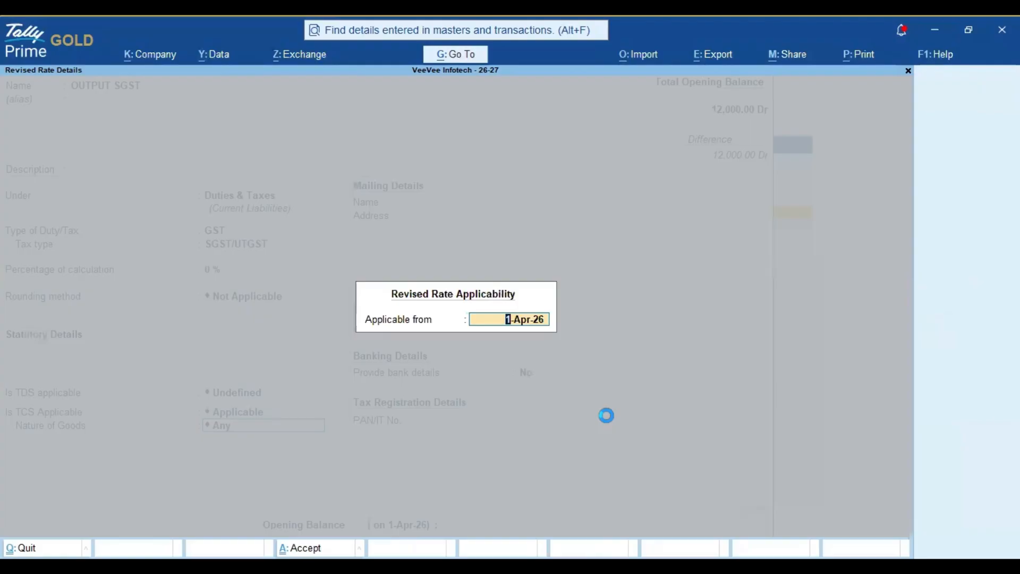
{"action": "key", "text": "Return"}
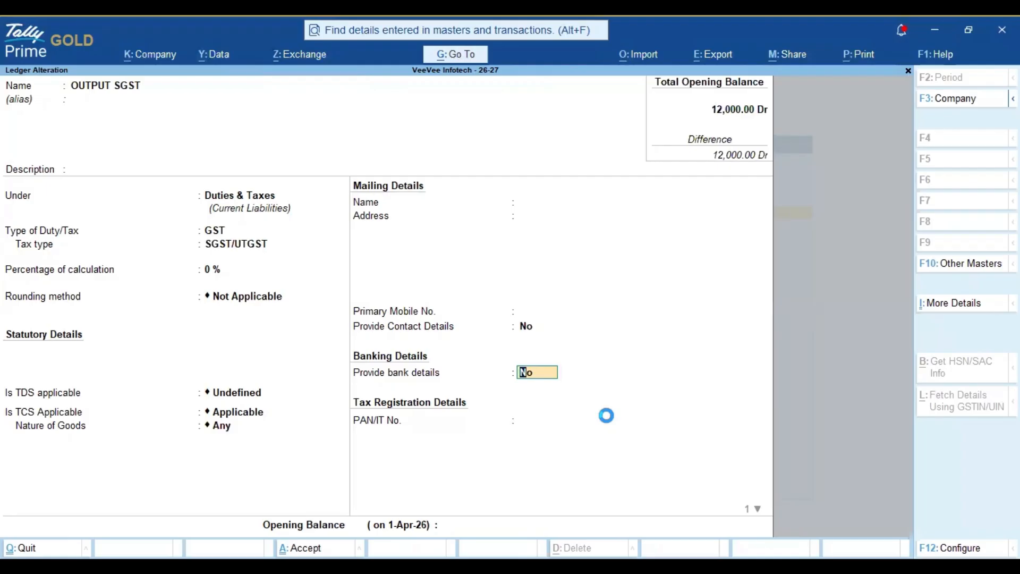
{"action": "key", "text": "ctrl+a"}
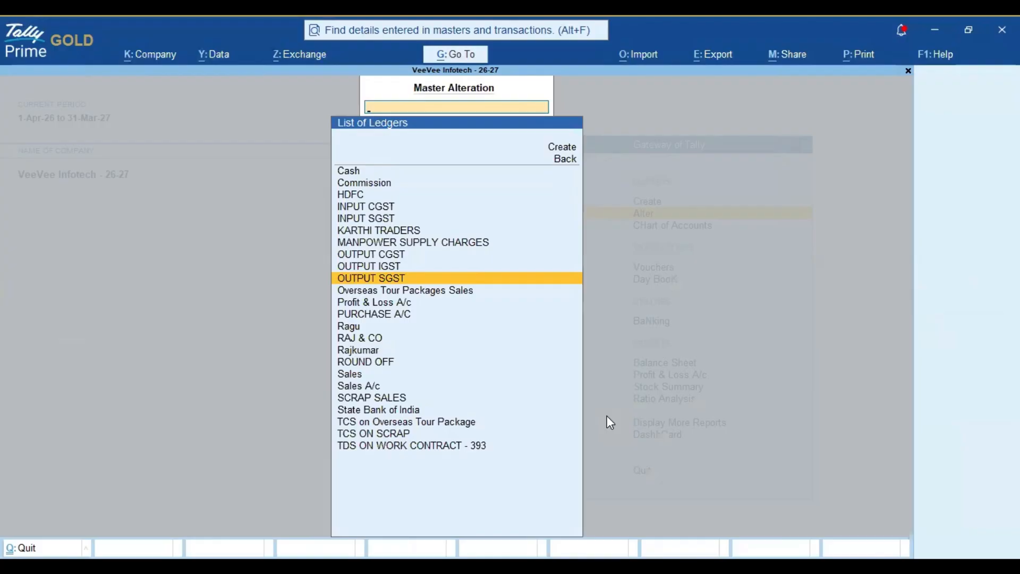
{"action": "key", "text": "Escape"}
{"action": "key", "text": "Escape"}
{"action": "key", "text": "Up"}
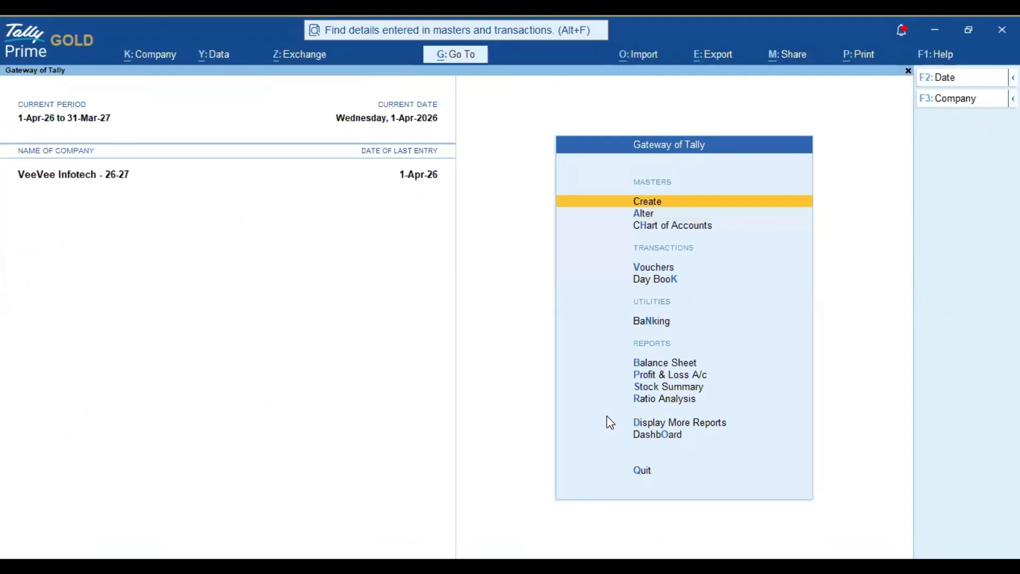
Step: Start a Sales voucher dated 22-Apr-26
{"action": "key", "text": "Down"}
{"action": "key", "text": "Down"}
{"action": "key", "text": "Down"}
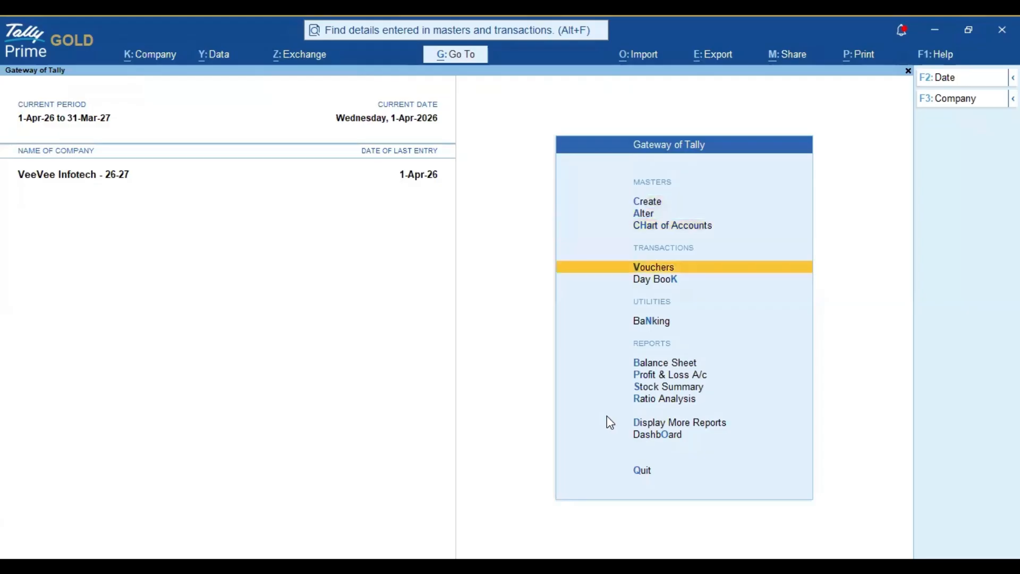
{"action": "key", "text": "Return"}
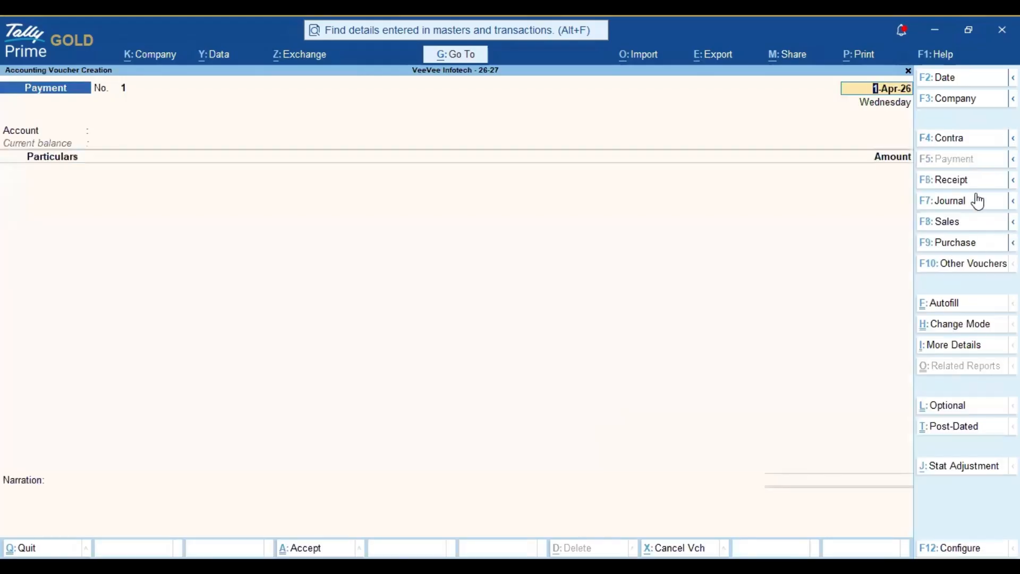
{"action": "left_click", "coordinate": [946, 224]}
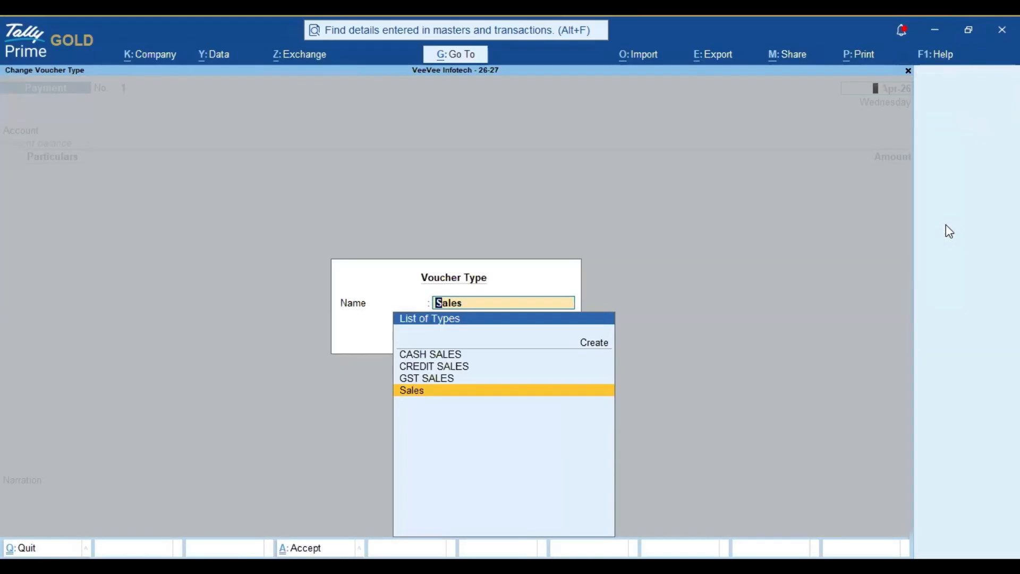
{"action": "key", "text": "Return"}
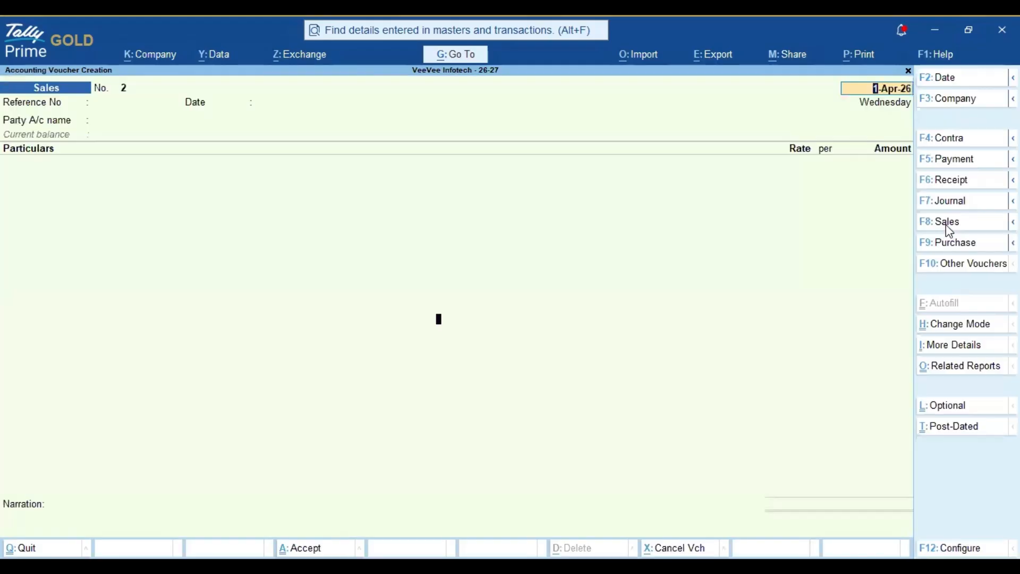
{"action": "key", "text": "F2"}
{"action": "type", "text": "30.04"}
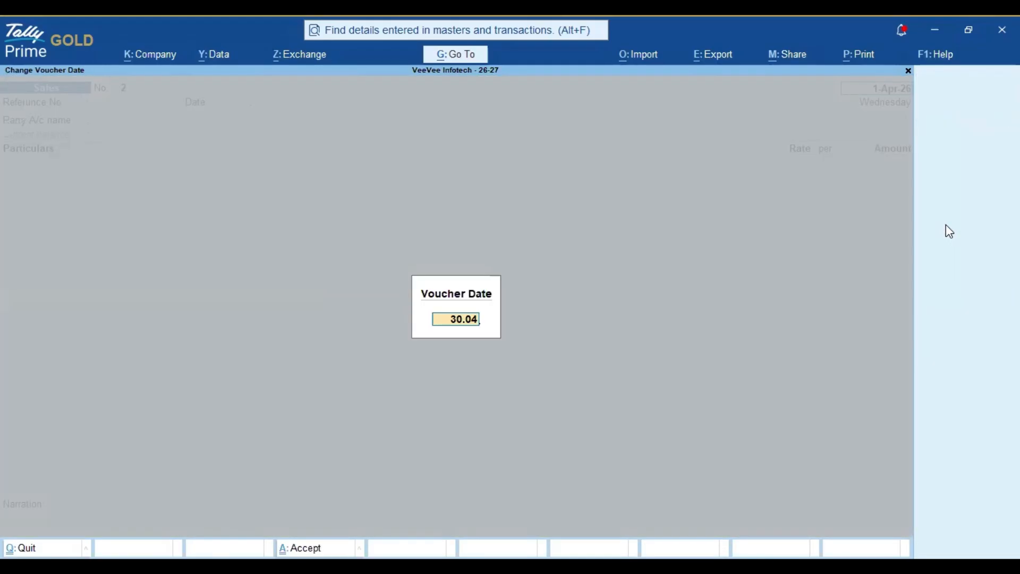
{"action": "key", "text": "Return"}
{"action": "type", "text": "22.04.26"}
{"action": "key", "text": "Return"}
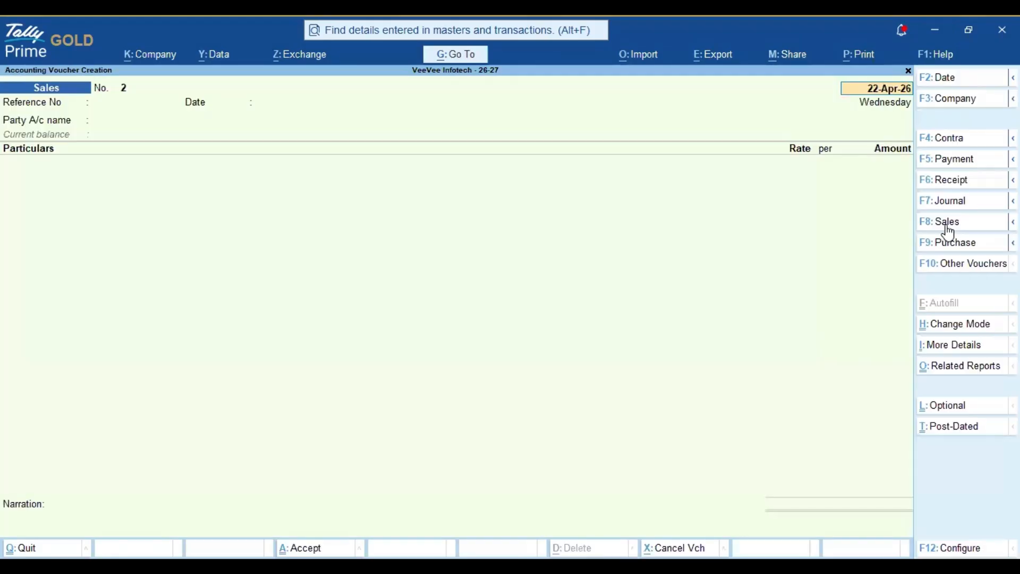
Step: Choose KARTHI TRADERS as party and add SCRAP SALES as the first ledger line
{"action": "key", "text": "Return"}
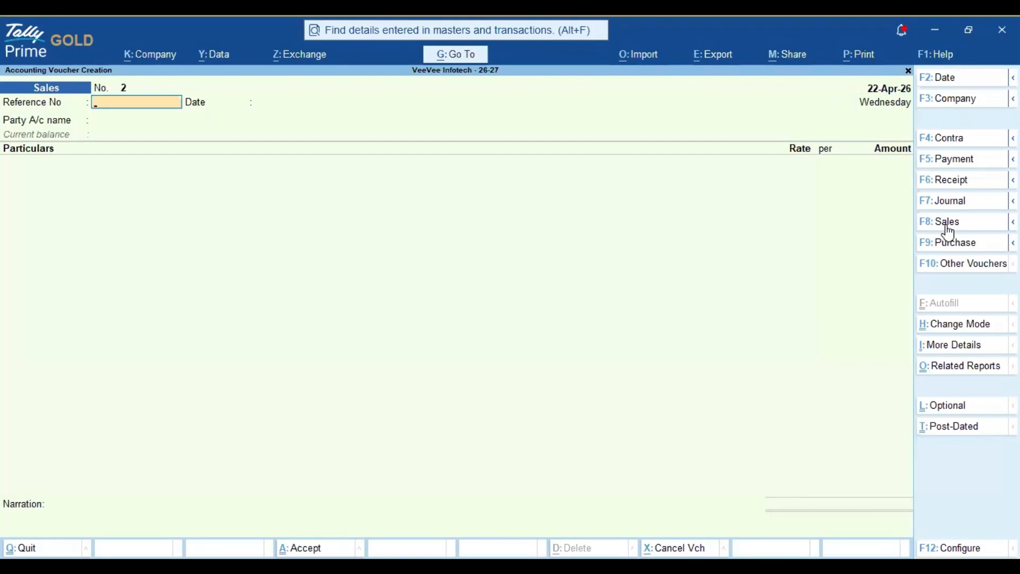
{"action": "key", "text": "Return"}
{"action": "key", "text": "Return"}
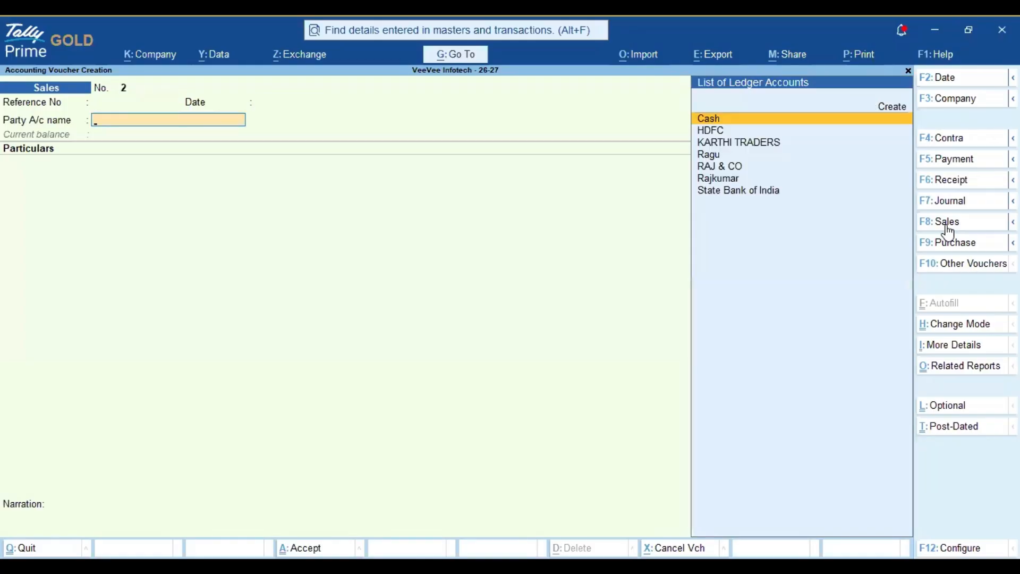
{"action": "key", "text": "Down"}
{"action": "key", "text": "Down"}
{"action": "key", "text": "Down"}
{"action": "key", "text": "Up"}
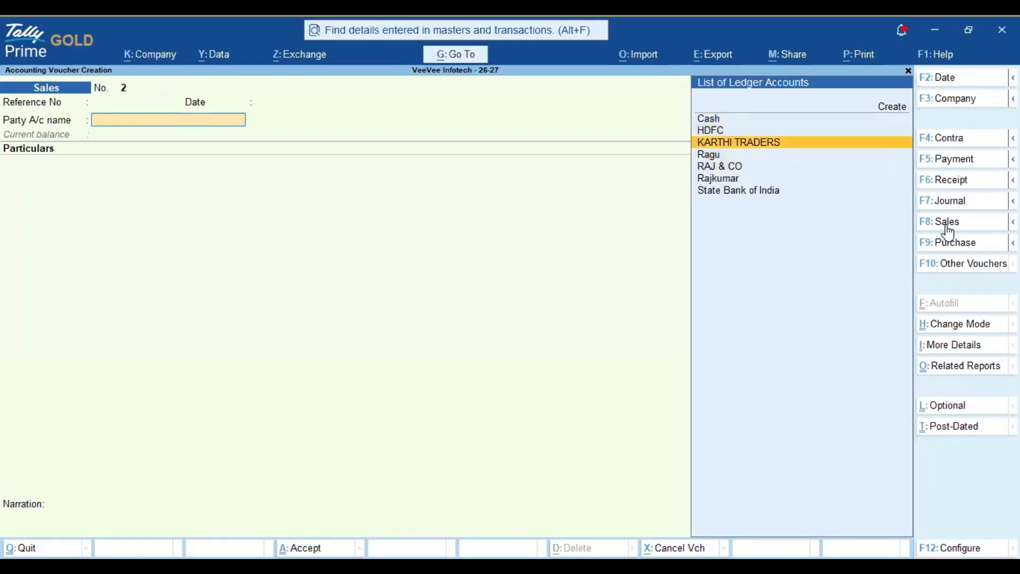
{"action": "key", "text": "Return"}
{"action": "key", "text": "Return"}
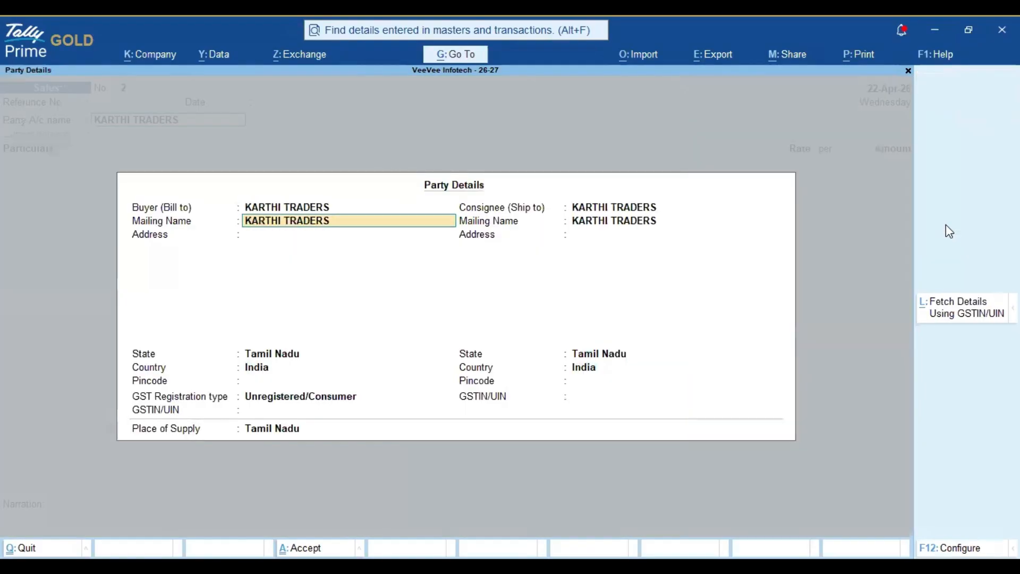
{"action": "key", "text": "Return"}
{"action": "key", "text": "ctrl+a"}
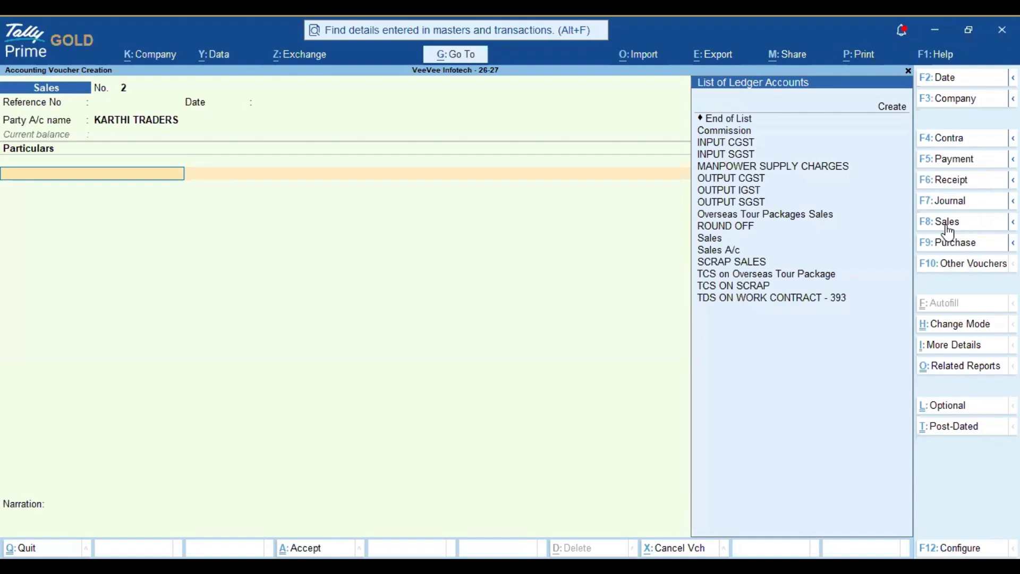
{"action": "type", "text": "sc"}
{"action": "key", "text": "Return"}
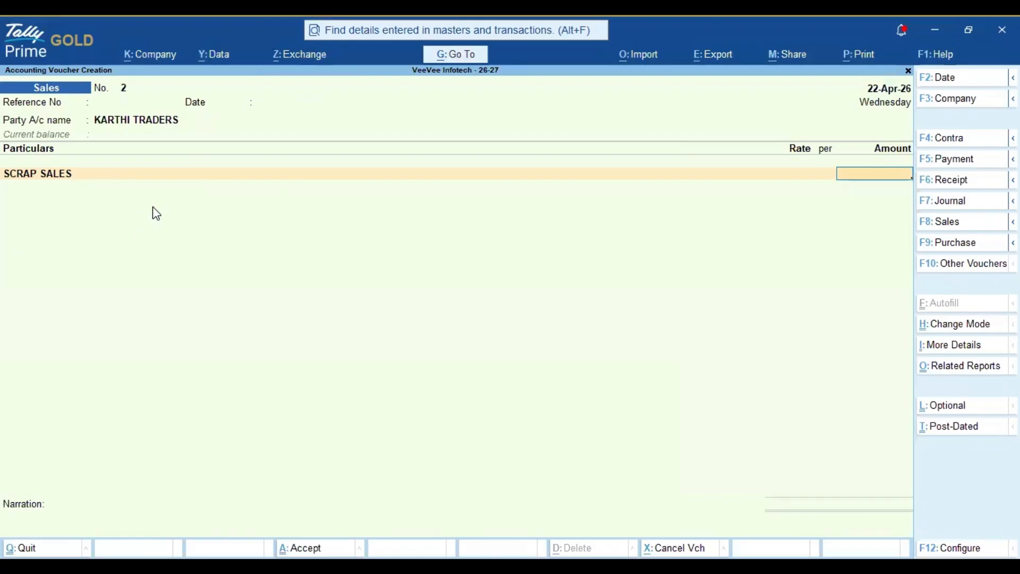
Step: Switch the sales voucher to Item Invoice mode
{"action": "left_click", "coordinate": [951, 329]}
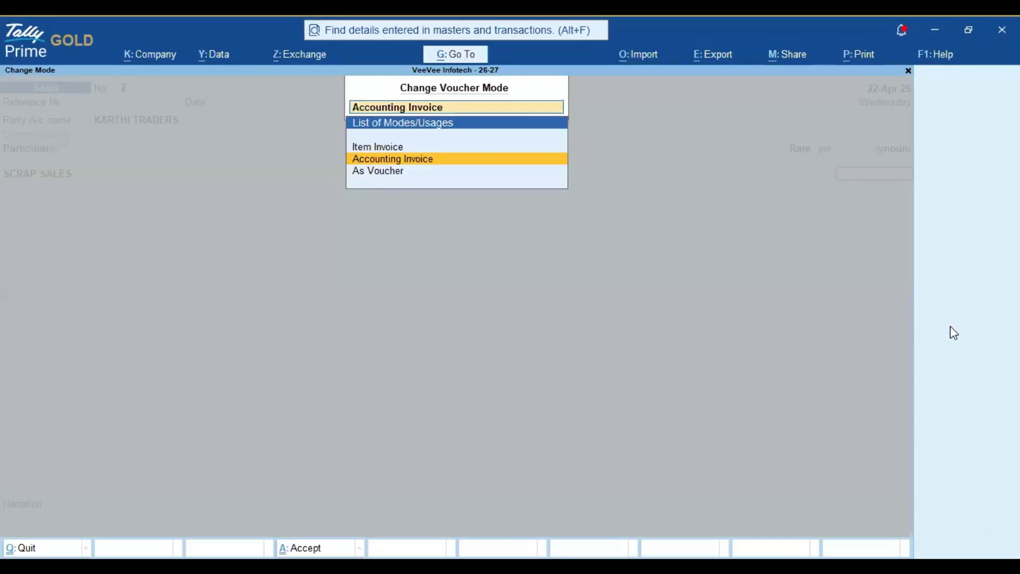
{"action": "key", "text": "Up"}
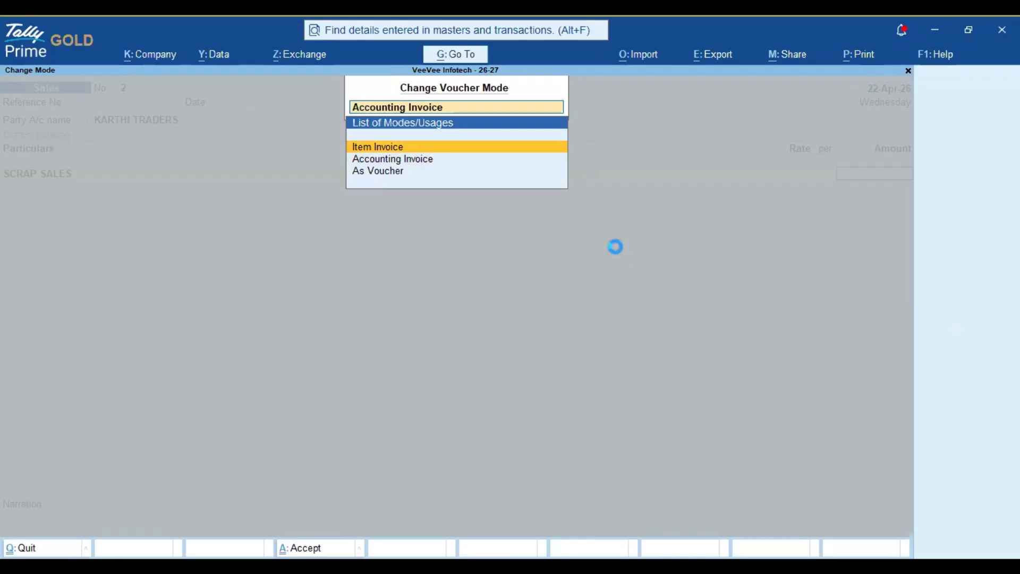
{"action": "key", "text": "Return"}
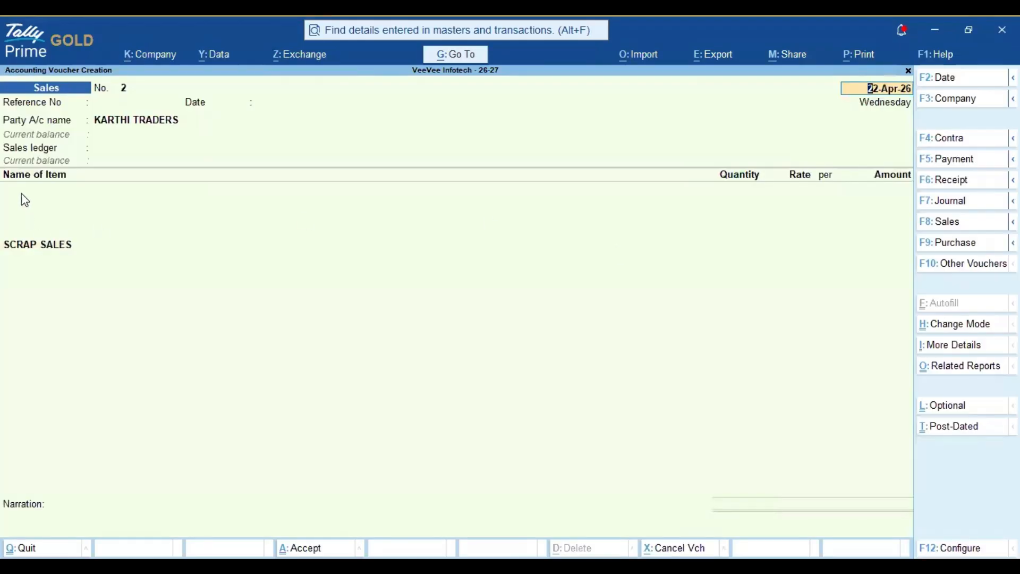
Step: Change the Sales ledger from Overseas Tour Packages Sales to SCRAP SALES
{"action": "left_click", "coordinate": [22, 195]}
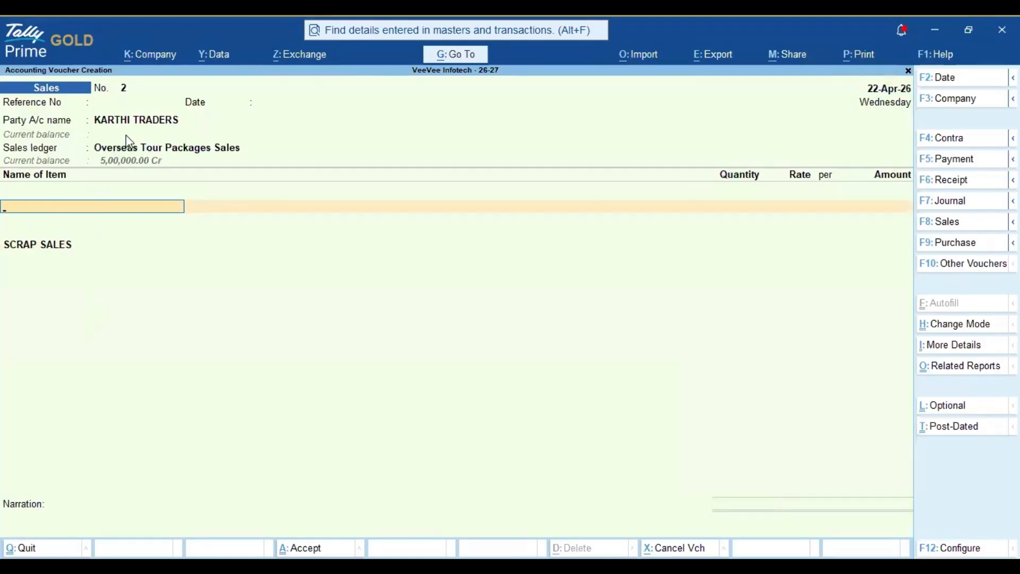
{"action": "left_click", "coordinate": [118, 149]}
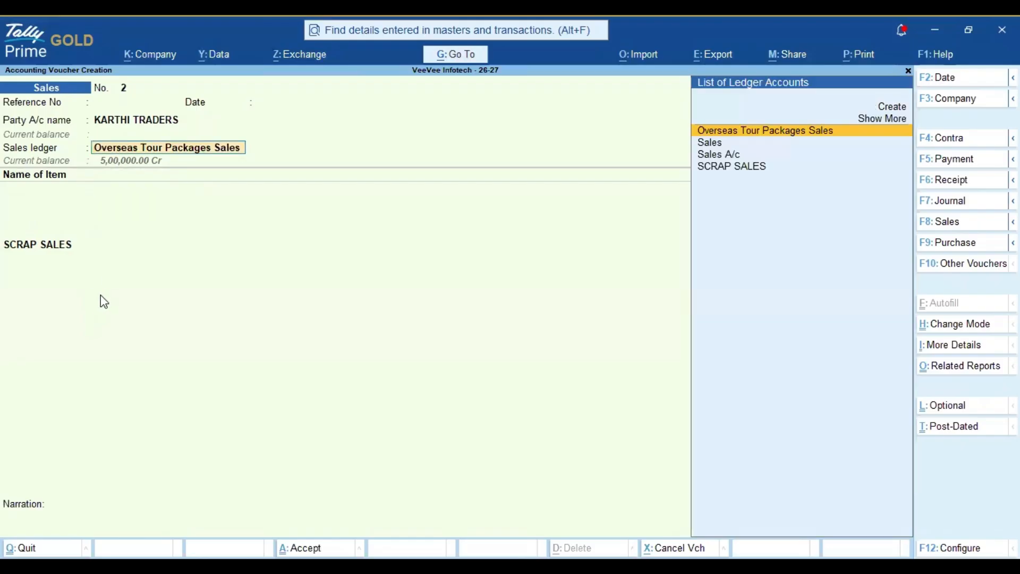
{"action": "key", "text": "Down"}
{"action": "key", "text": "Down"}
{"action": "key", "text": "Down"}
{"action": "key", "text": "Return"}
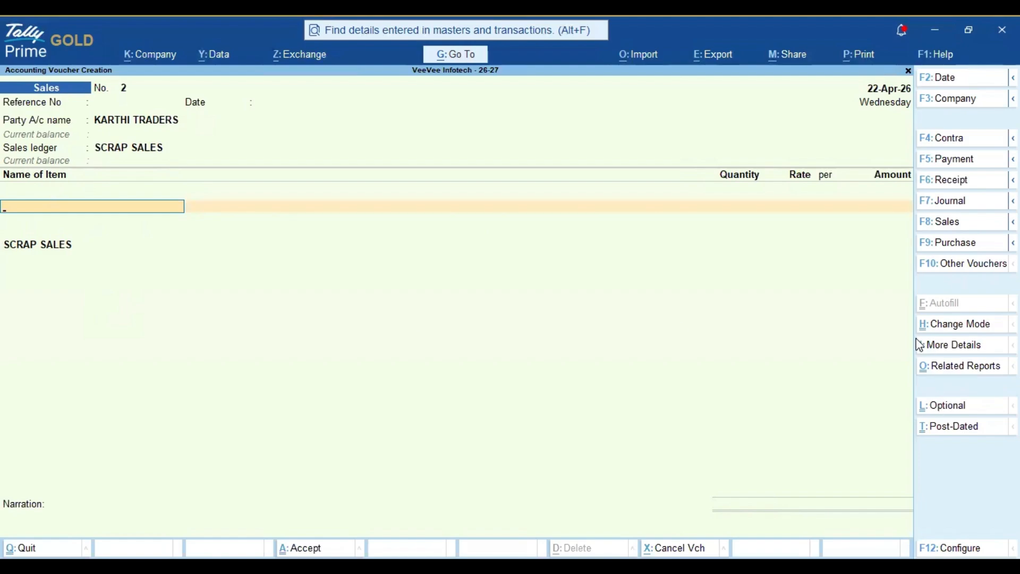
Step: Switch back to Accounting Invoice and enter 5,00,000.00 against SCRAP SALES
{"action": "left_click", "coordinate": [961, 328]}
{"action": "key", "text": "Down"}
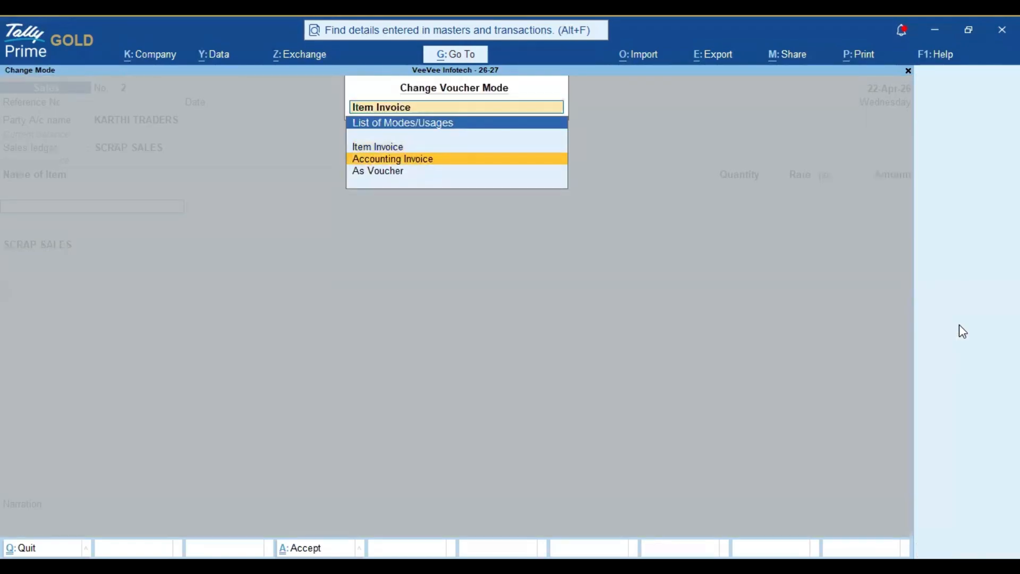
{"action": "key", "text": "Return"}
{"action": "key", "text": "Return"}
{"action": "key", "text": "Return"}
{"action": "key", "text": "Return"}
{"action": "key", "text": "Return"}
{"action": "key", "text": "Return"}
{"action": "key", "text": "Return"}
{"action": "key", "text": "Return"}
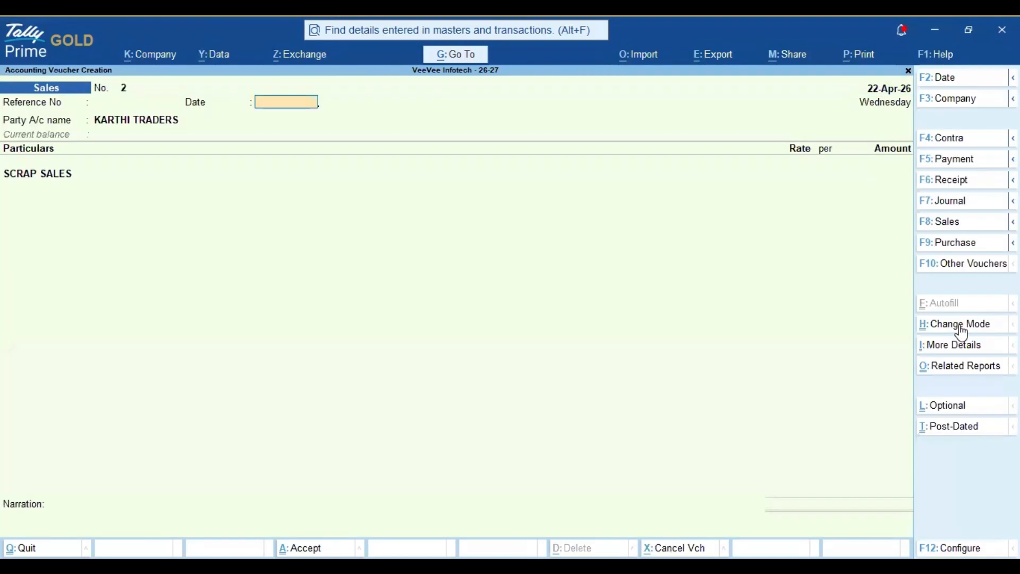
{"action": "key", "text": "ctrl+a"}
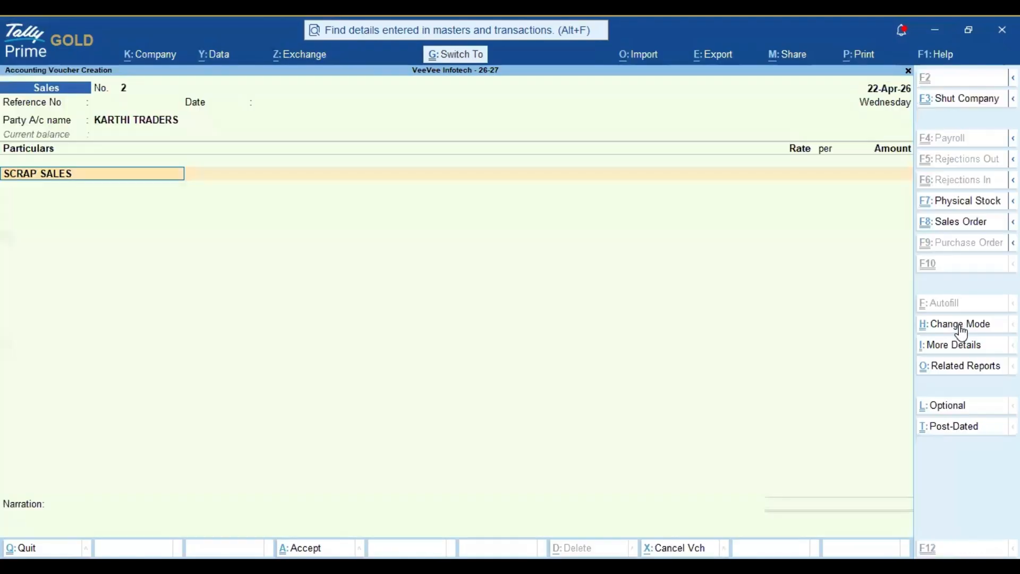
{"action": "key", "text": "Return"}
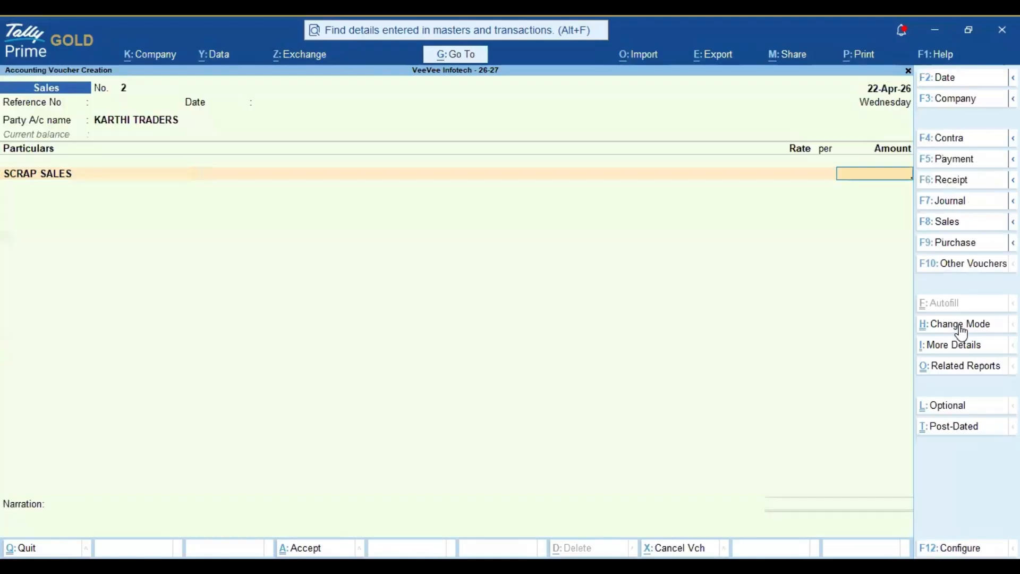
{"action": "type", "text": "500000"}
{"action": "key", "text": "Return"}
Step: Start a second ledger line and pick OUTPUT CGST from the filtered list
{"action": "key", "text": "Return"}
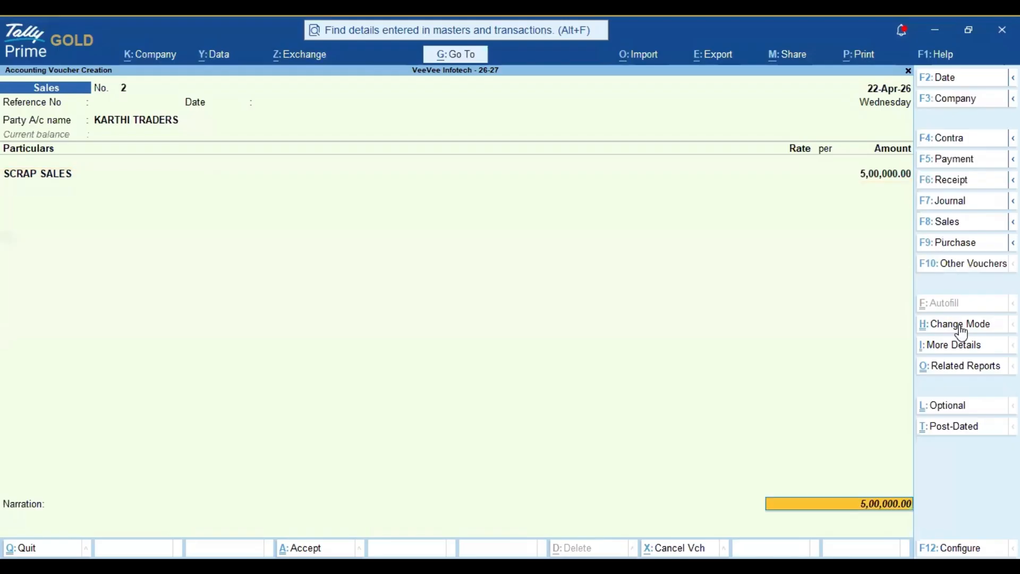
{"action": "key", "text": "BackSpace"}
{"action": "key", "text": "Return"}
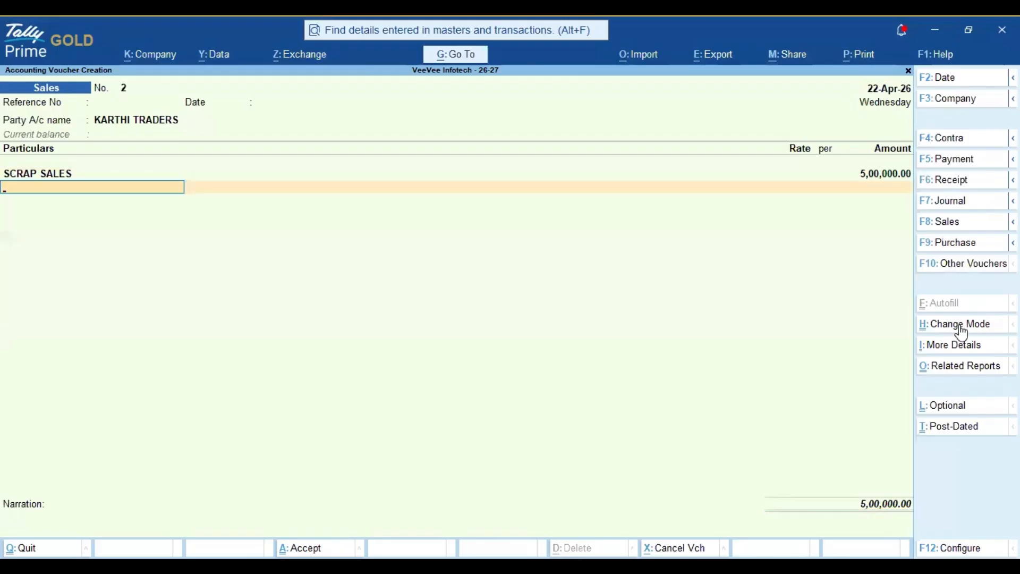
{"action": "type", "text": "OU"}
{"action": "key", "text": "Down"}
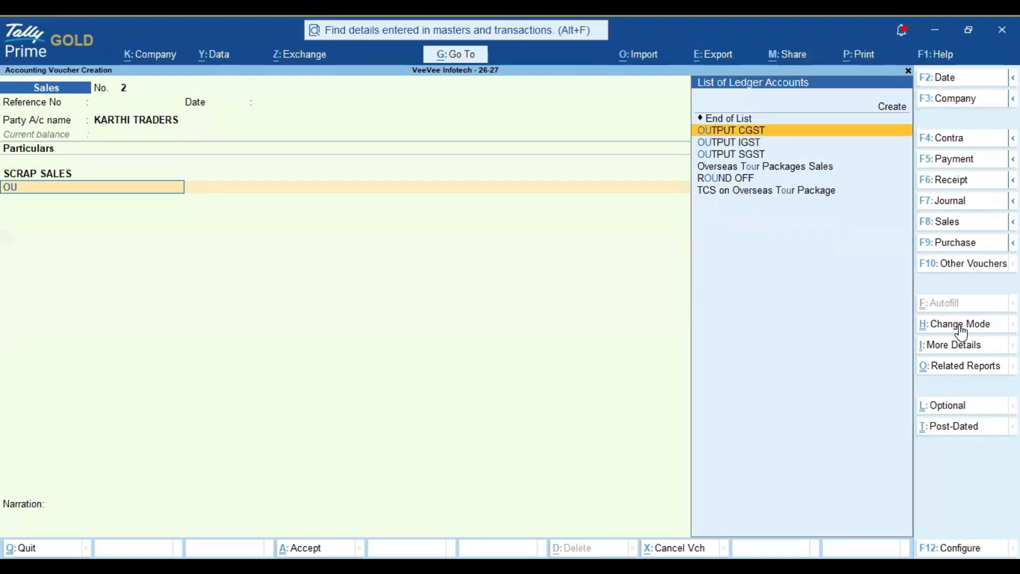
Step: Accept the 12,500.00 OUTPUT CGST amount and allocate it to TCS ON SCRAP
{"action": "key", "text": "Return"}
{"action": "key", "text": "Return"}
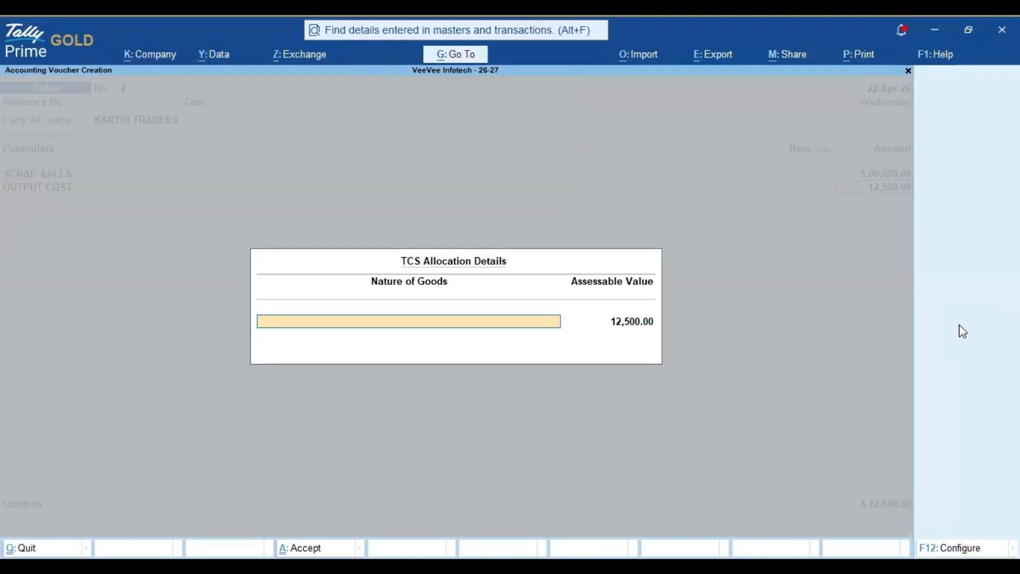
{"action": "key", "text": "space"}
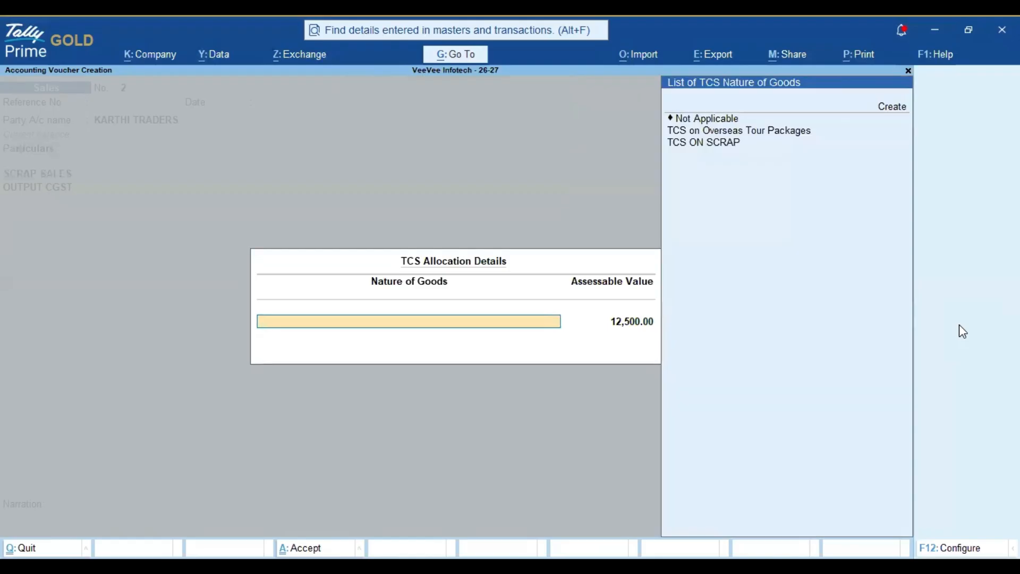
{"action": "key", "text": "Down"}
{"action": "key", "text": "Down"}
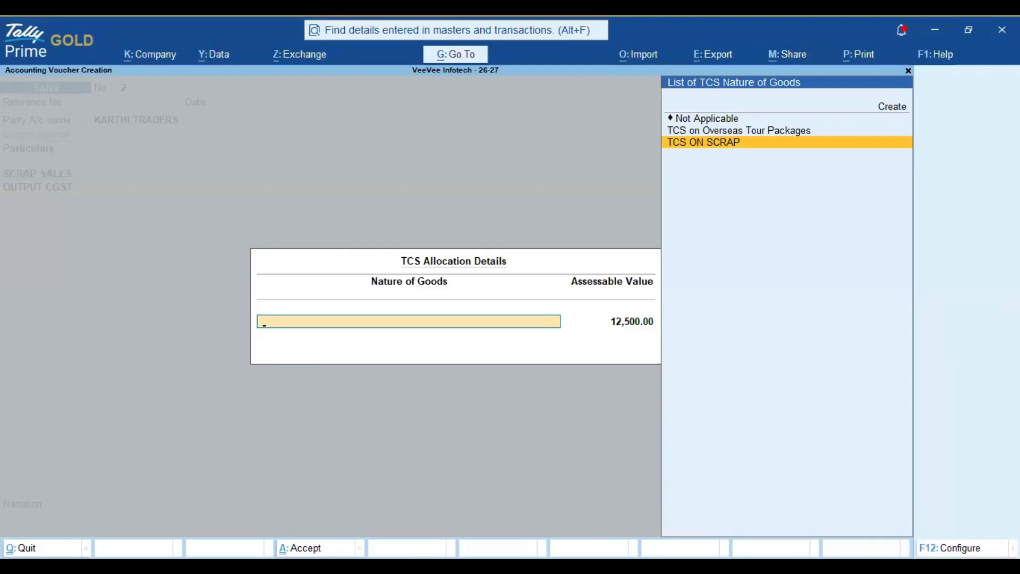
{"action": "key", "text": "Return"}
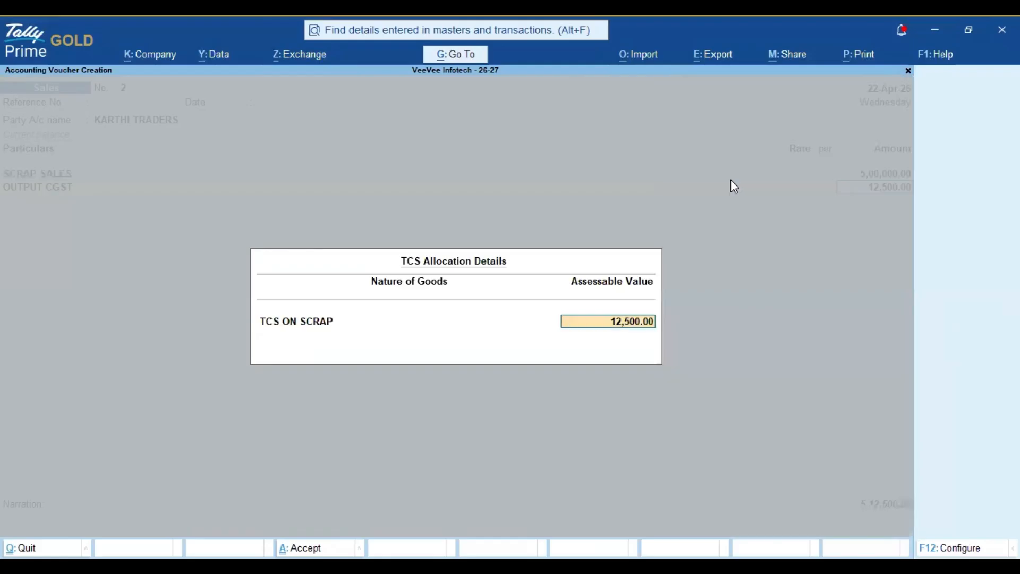
{"action": "key", "text": "Return"}
Step: Add OUTPUT SGST at 12,500.00, also allocated to TCS ON SCRAP nature of goods
{"action": "type", "text": "OUT"}
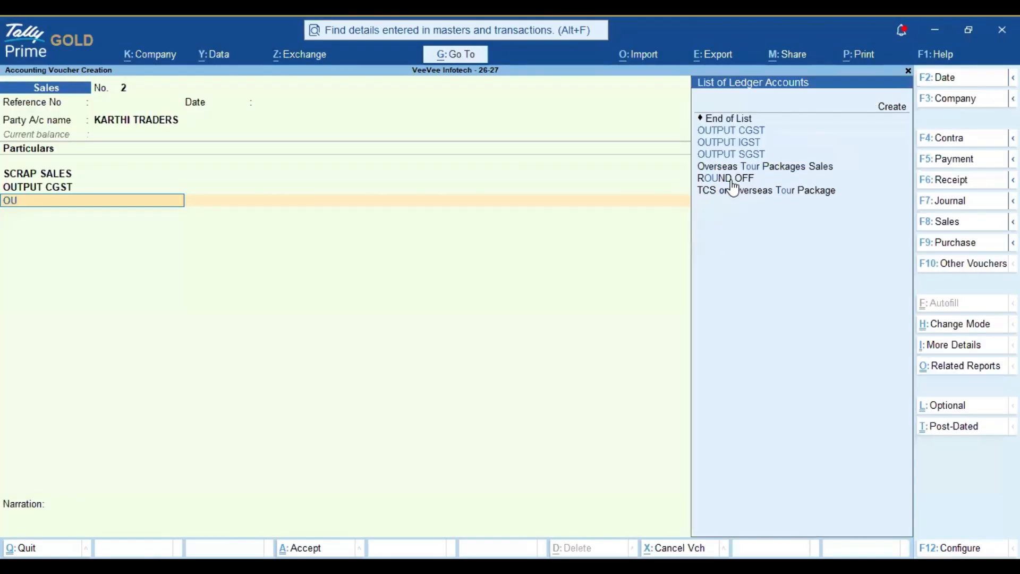
{"action": "key", "text": "Down"}
{"action": "key", "text": "Down"}
{"action": "key", "text": "Down"}
{"action": "key", "text": "Return"}
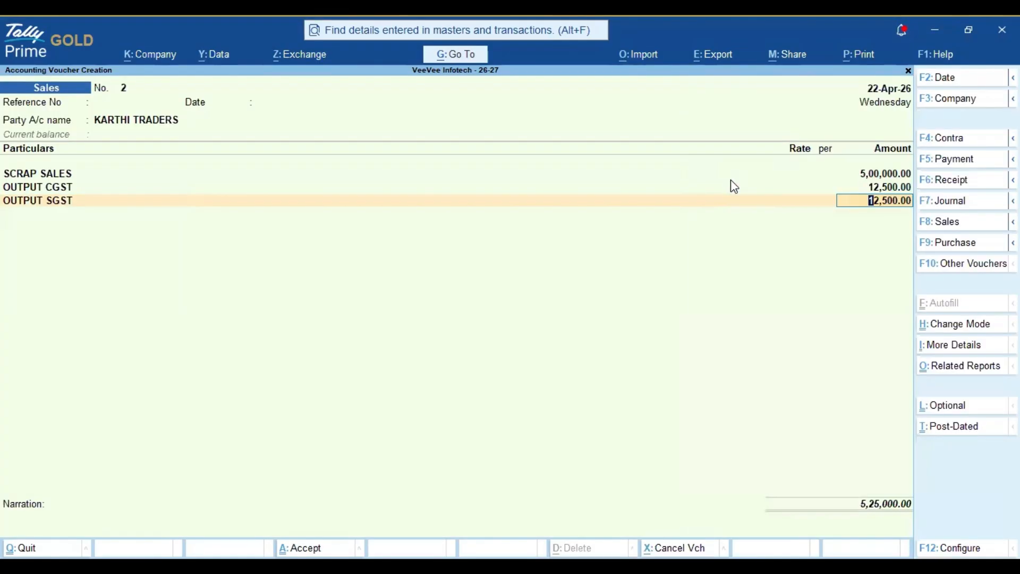
{"action": "key", "text": "Return"}
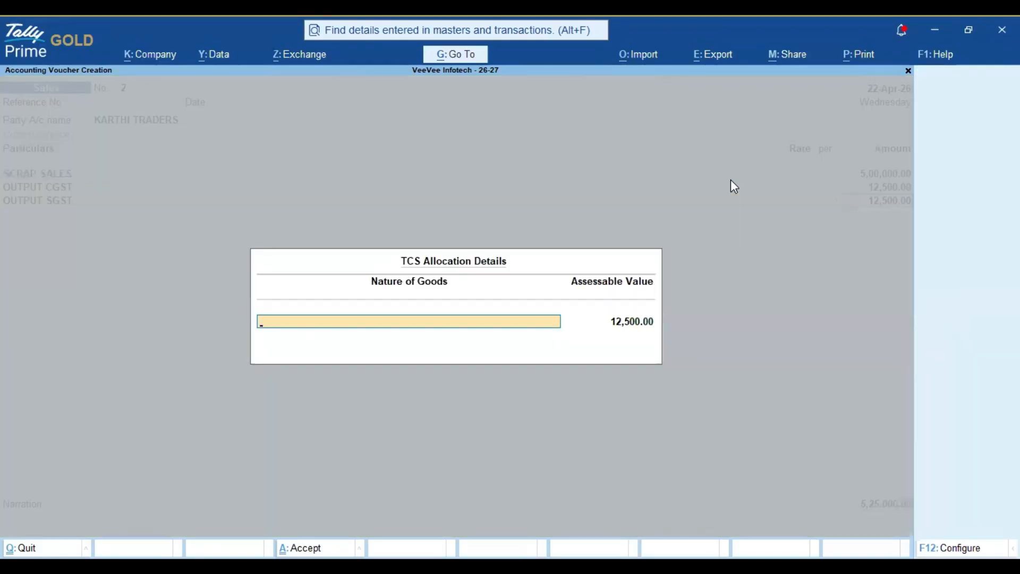
{"action": "key", "text": "Down"}
{"action": "key", "text": "Down"}
{"action": "key", "text": "Down"}
{"action": "key", "text": "Return"}
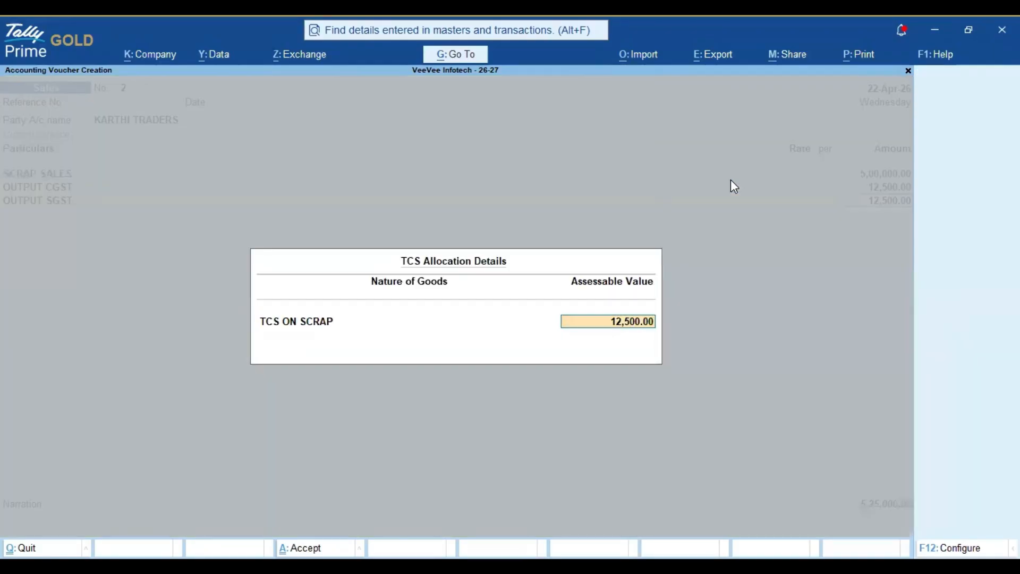
{"action": "key", "text": "Return"}
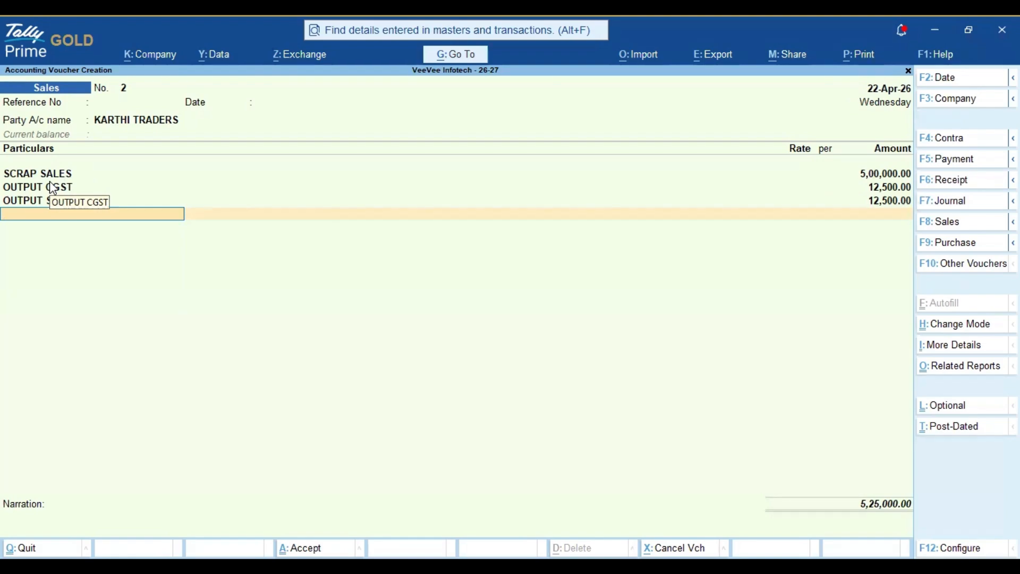
Step: Add a TCS ON SCRAP line of 10,500.00, bringing the voucher total to 5,35,500.00
{"action": "type", "text": "TCS"}
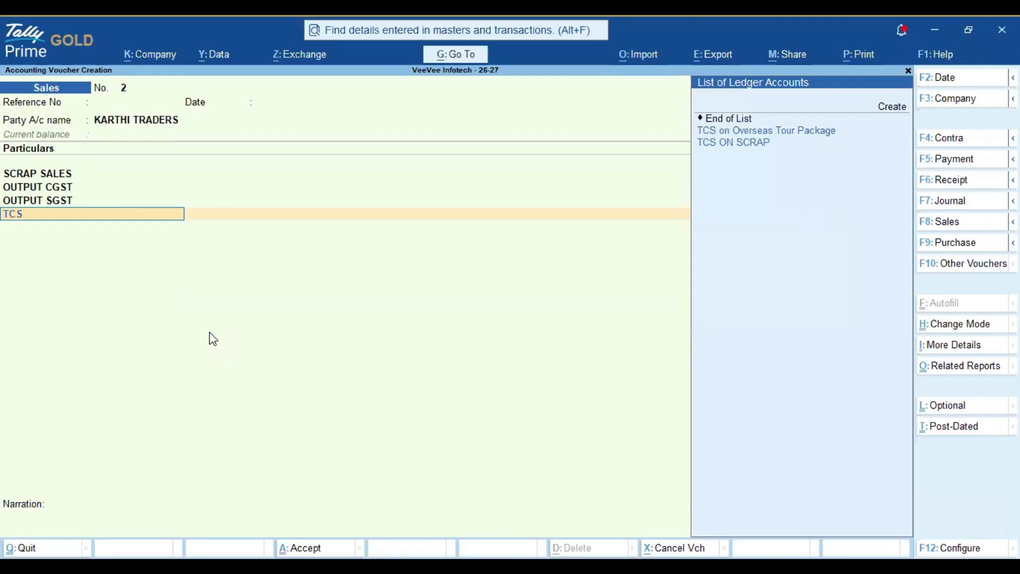
{"action": "key", "text": "Down"}
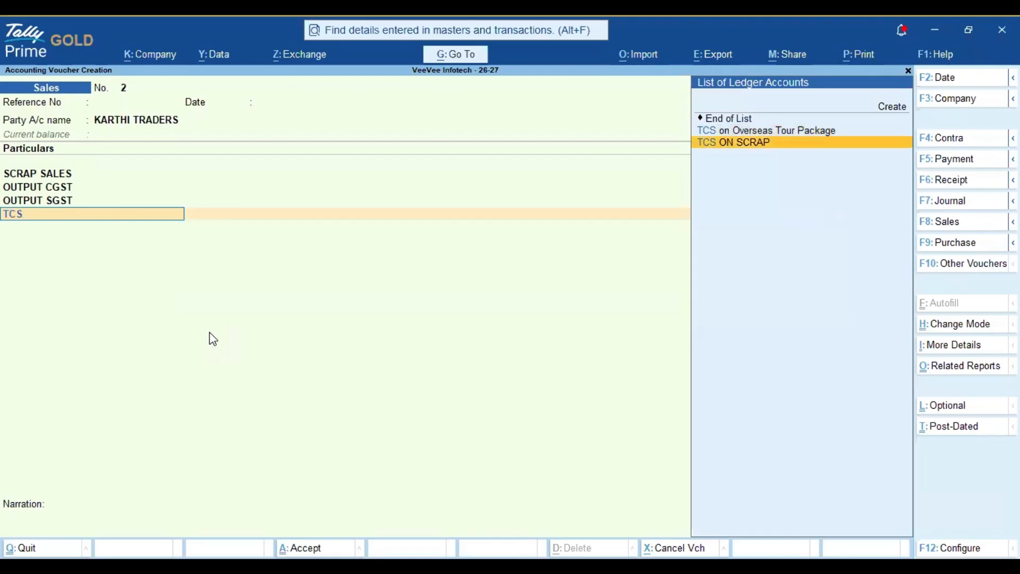
{"action": "key", "text": "Return"}
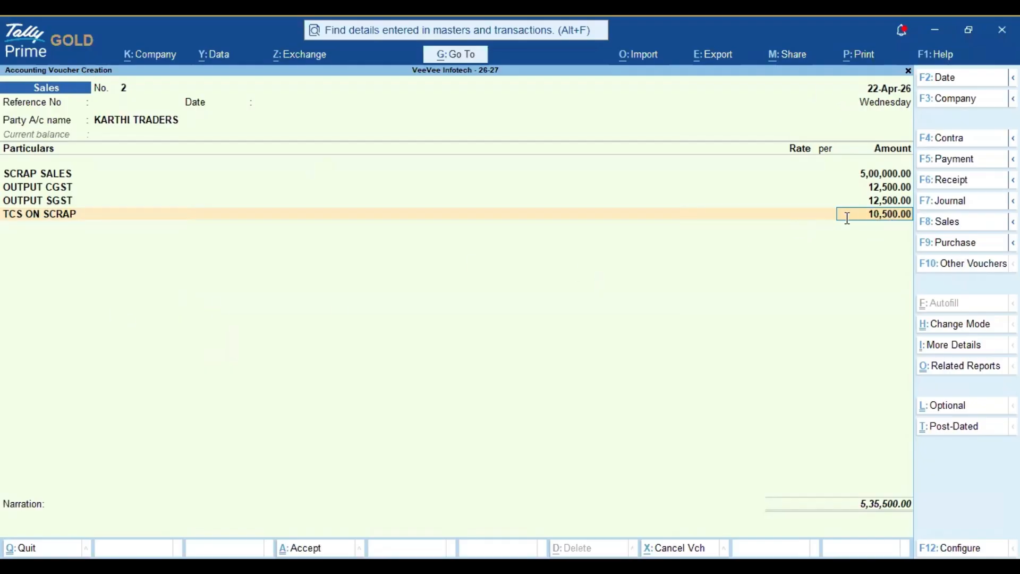
{"action": "key", "text": "space"}
{"action": "key", "text": "Return"}
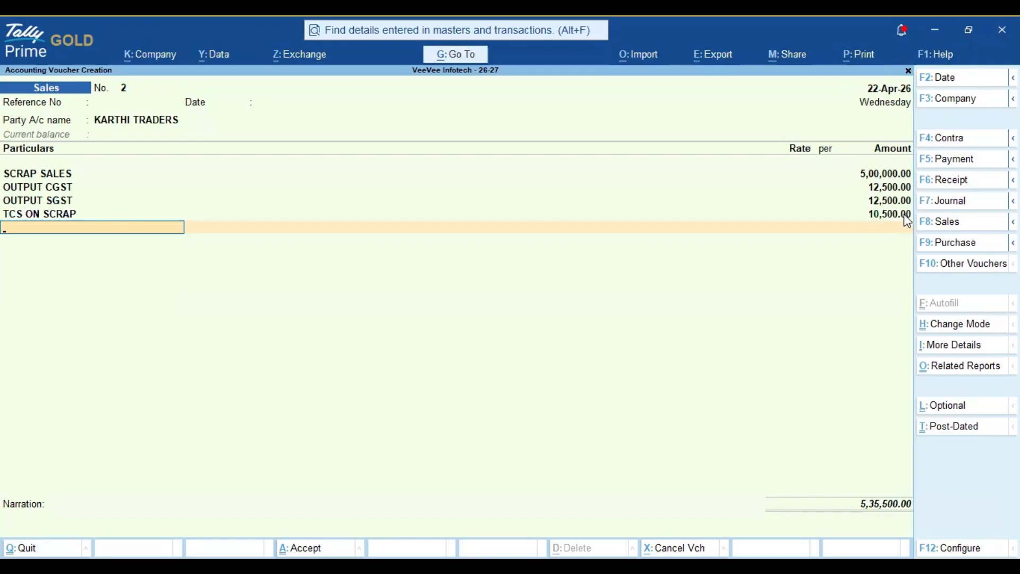
Step: In the calculator, total 500000+12500+12500 to 5,25,000 and compute 2% as 10,500
{"action": "key", "text": "Return"}
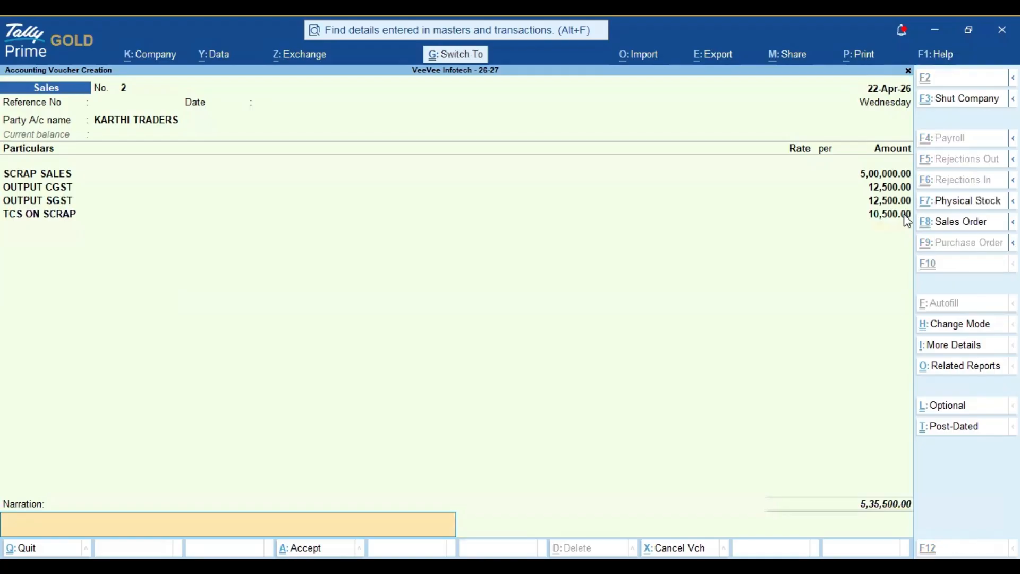
{"action": "key", "text": "ctrl+n"}
{"action": "type", "text": "5"}
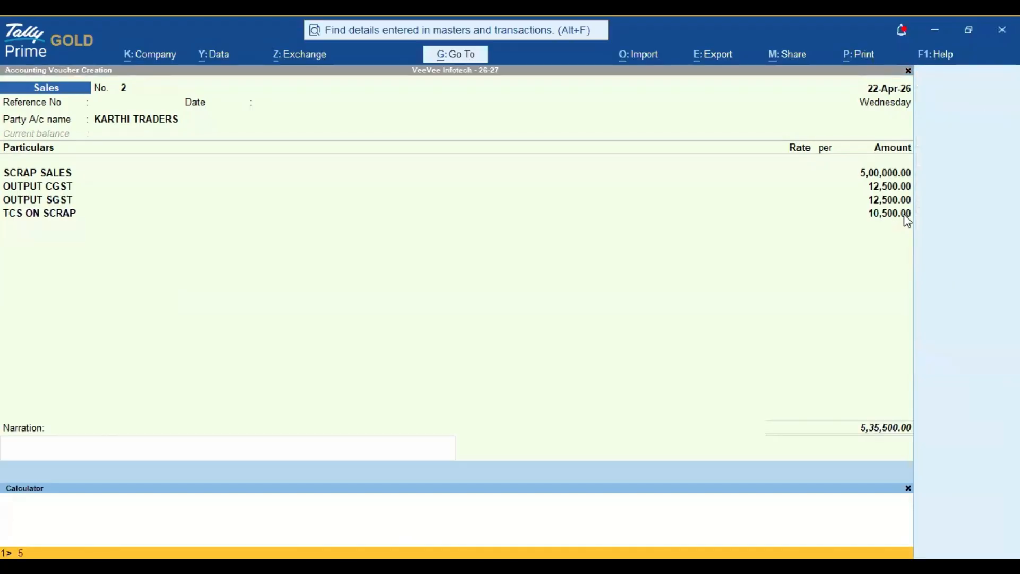
{"action": "type", "text": "00000+12500+125000"}
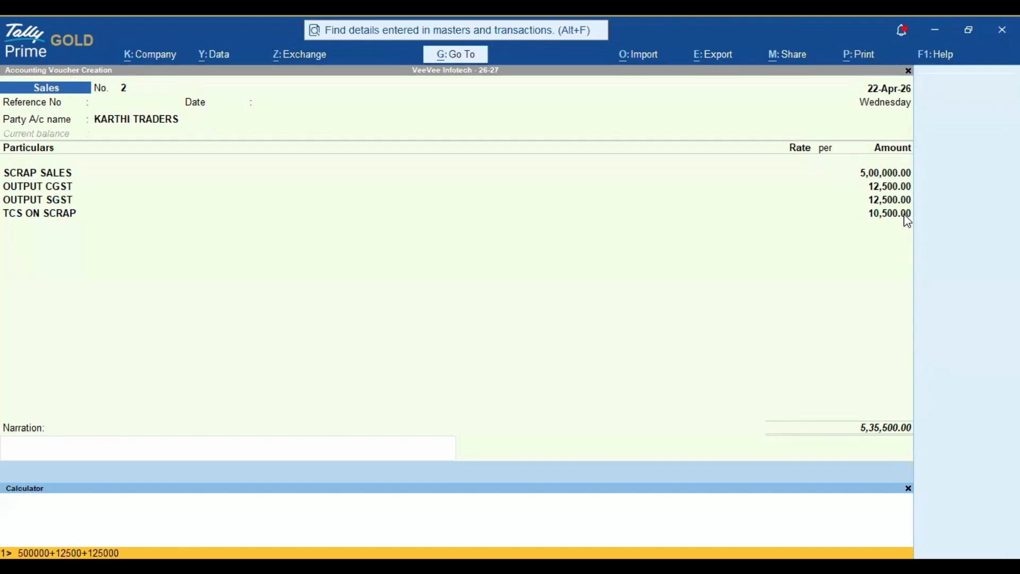
{"action": "key", "text": "BackSpace"}
{"action": "key", "text": "Return"}
{"action": "key", "text": "Up"}
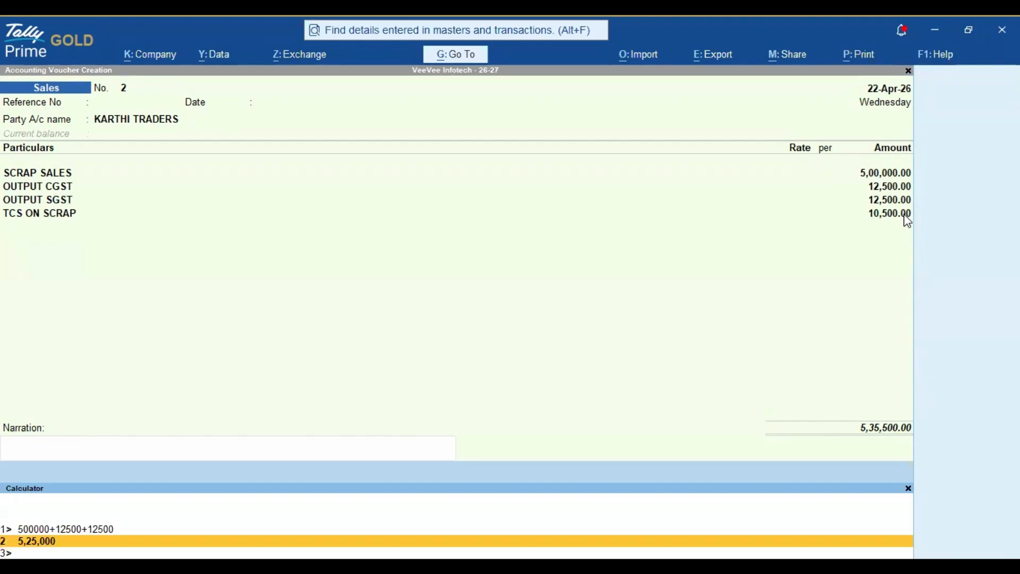
{"action": "type", "text": "*2%"}
{"action": "key", "text": "Return"}
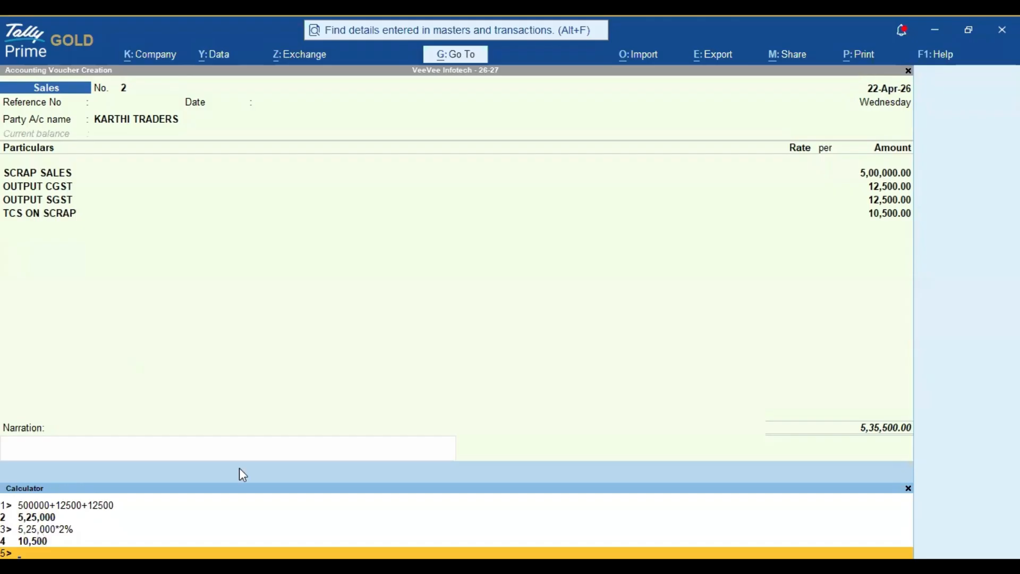
Step: Accept and save sales voucher No. 2 totalling 5,35,500.00
{"action": "left_click", "coordinate": [892, 208]}
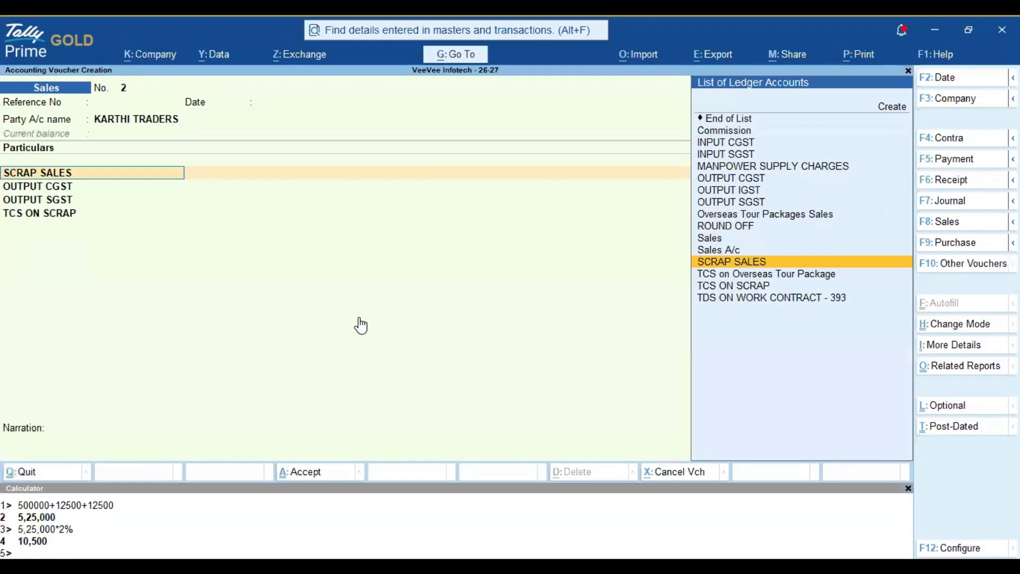
{"action": "key", "text": "Return"}
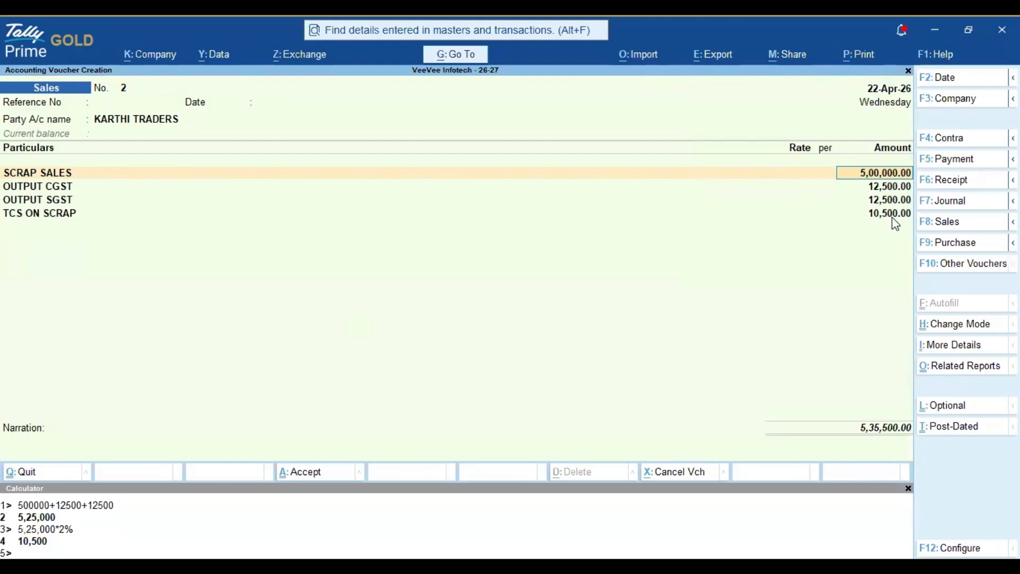
{"action": "left_click", "coordinate": [51, 447]}
{"action": "key", "text": "Return"}
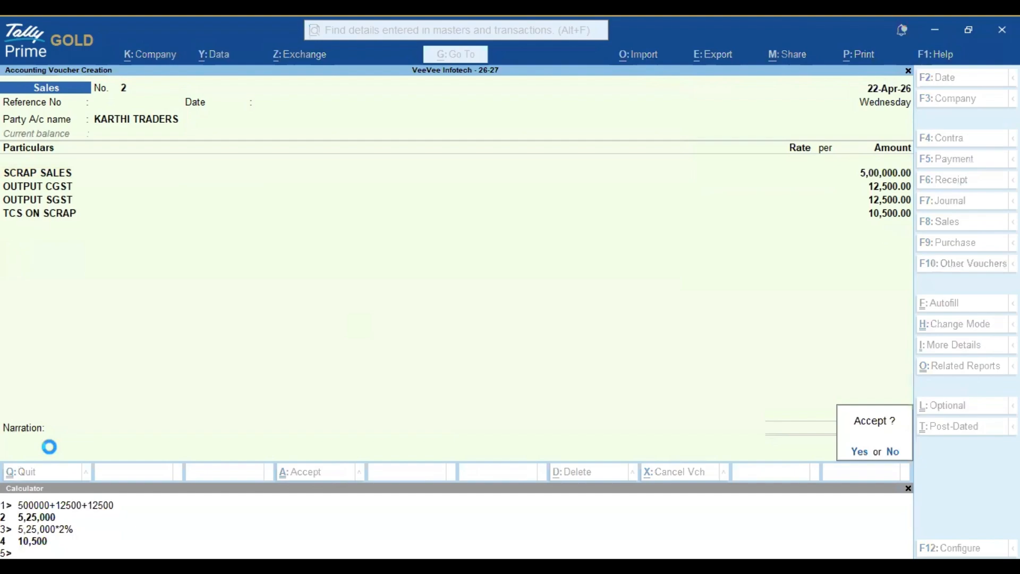
{"action": "key", "text": "Return"}
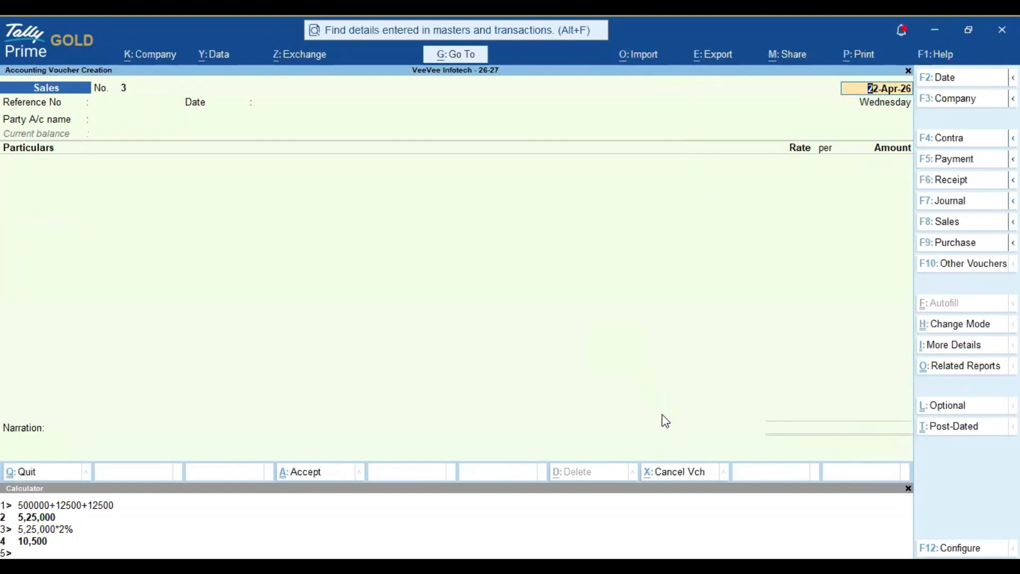
Step: Discard the blank voucher No. 3 and return to the Gateway of Tally
{"action": "left_click", "coordinate": [557, 283]}
{"action": "key", "text": "Escape"}
{"action": "key", "text": "Return"}
{"action": "key", "text": "c"}
{"action": "key", "text": "Escape"}
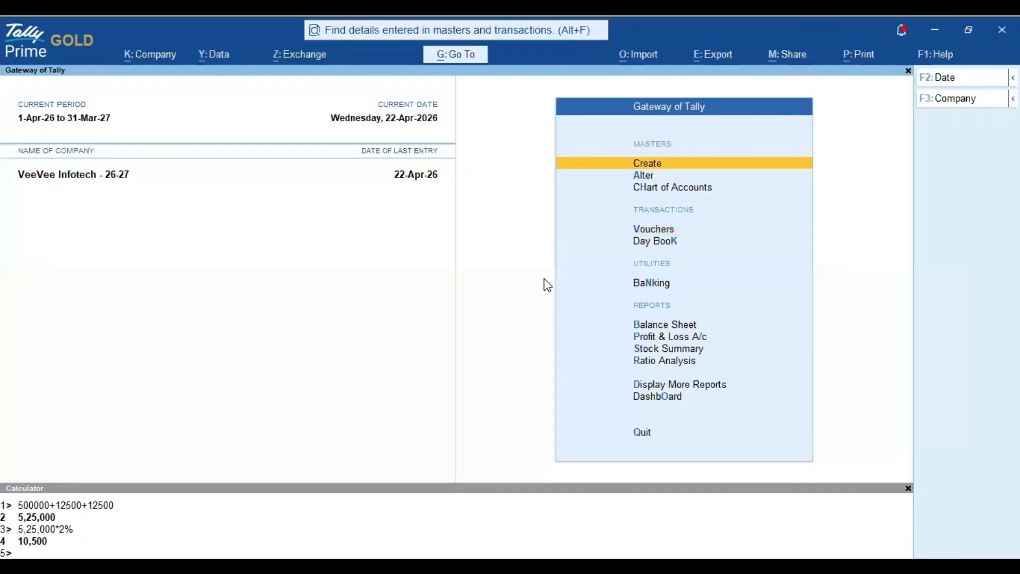
Step: Open the Ledger report for KARTHI TRADERS under Display More Reports > Account Books
{"action": "key", "text": "d"}
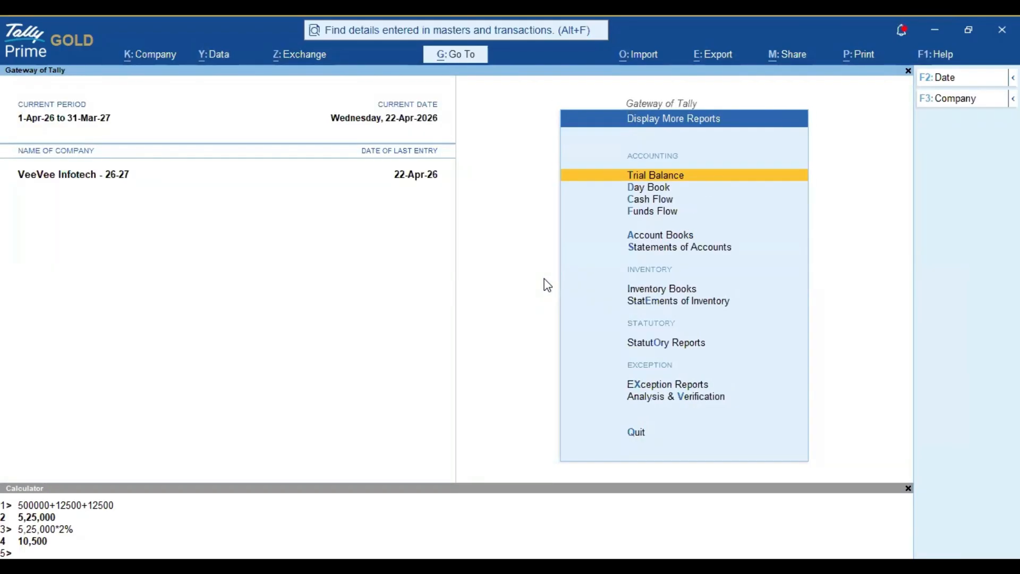
{"action": "key", "text": "Down"}
{"action": "key", "text": "Down"}
{"action": "key", "text": "Down"}
{"action": "key", "text": "Down"}
{"action": "key", "text": "Return"}
{"action": "key", "text": "Down"}
{"action": "key", "text": "Return"}
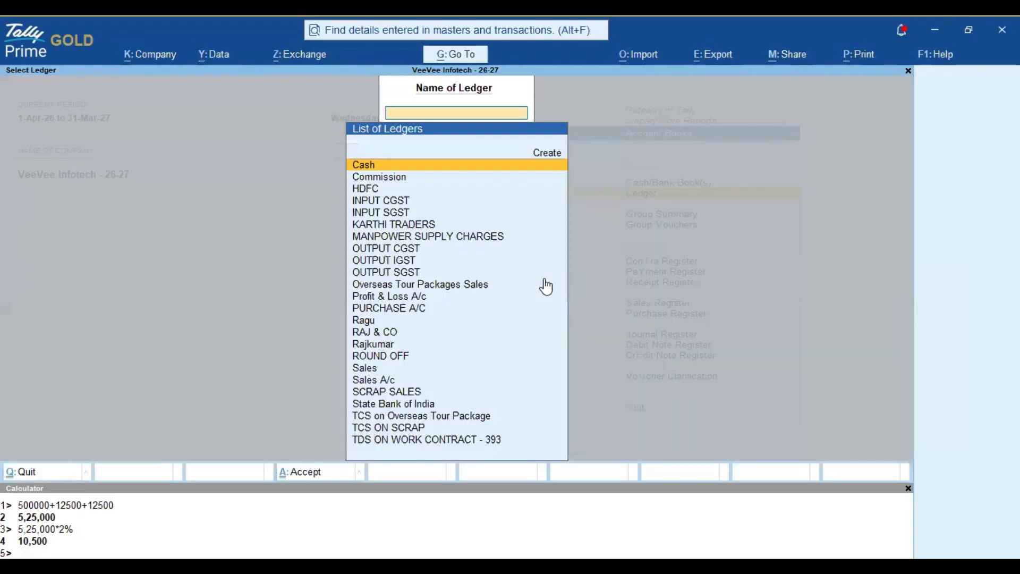
{"action": "type", "text": "KAR"}
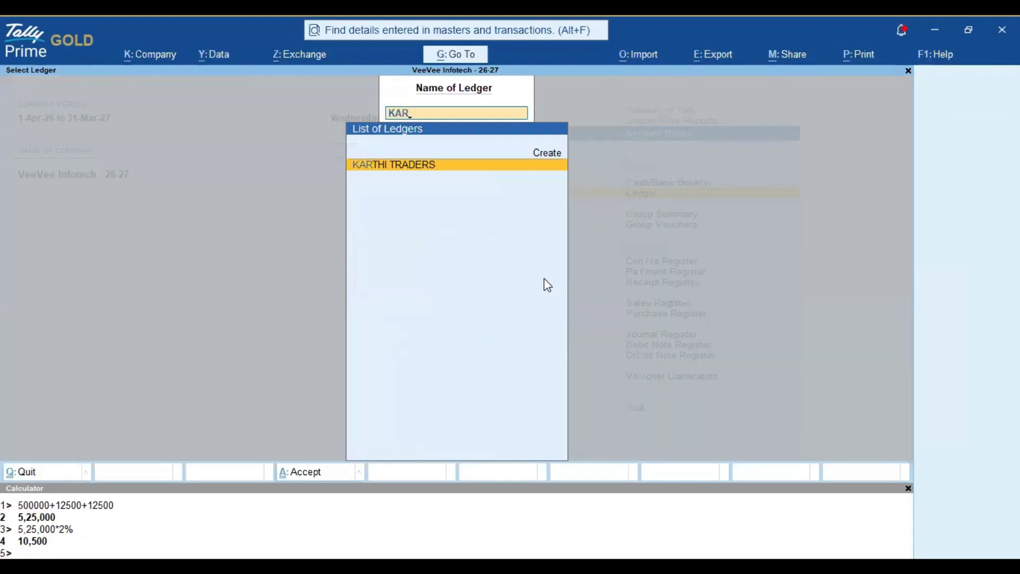
{"action": "key", "text": "Return"}
Step: Keep the 1-Apr-26 to 22-Apr-26 period and inspect sales voucher 2 at 5,35,500.00
{"action": "key", "text": "F2"}
{"action": "key", "text": "Return"}
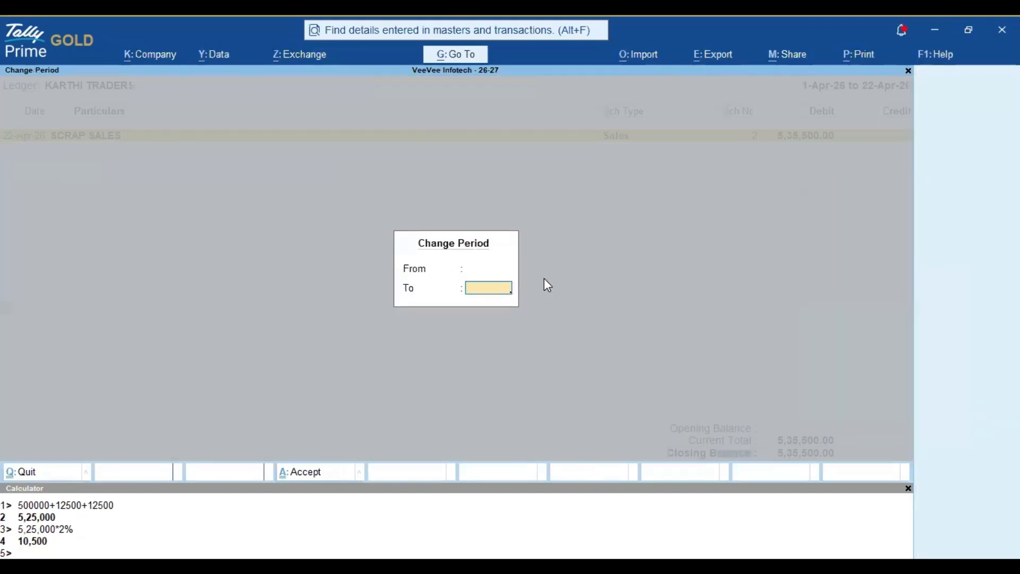
{"action": "key", "text": "Return"}
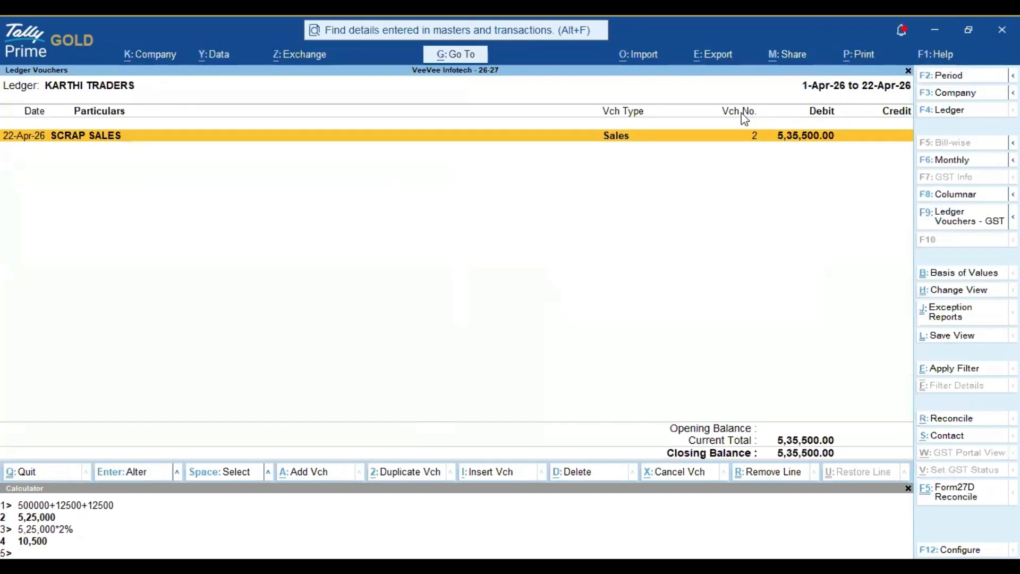
{"action": "key", "text": "Return"}
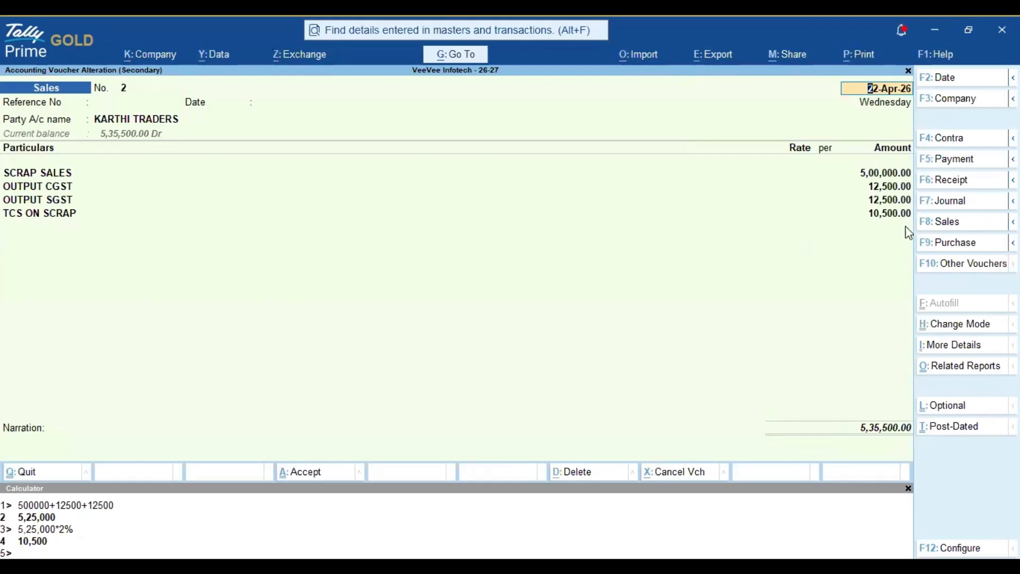
{"action": "key", "text": "Escape"}
{"action": "key", "text": "Escape"}
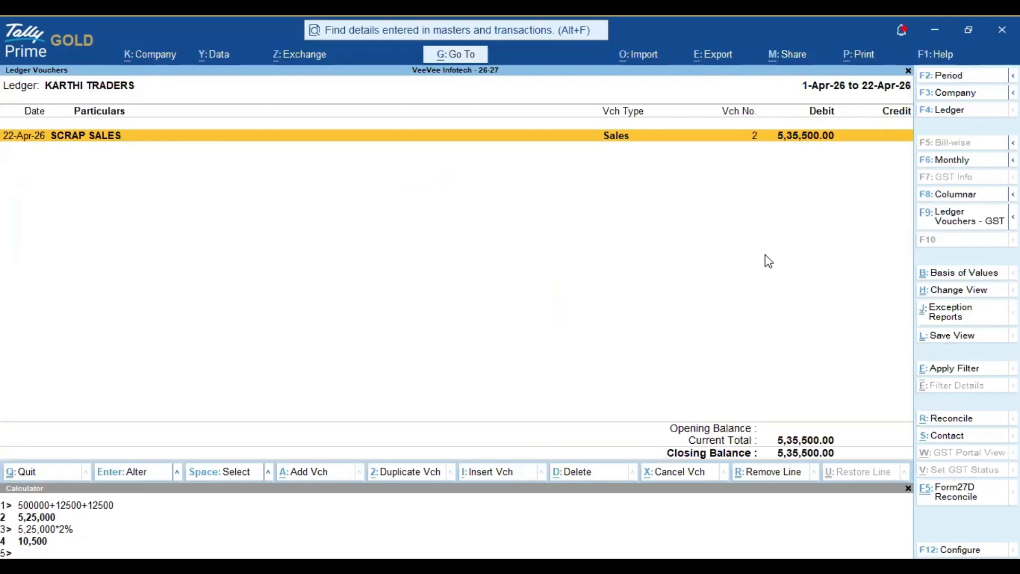
Step: Switch the ledger report to TCS ON SCRAP, check its 10,500.00 credit, then back out
{"action": "key", "text": "F4"}
{"action": "type", "text": "TCS"}
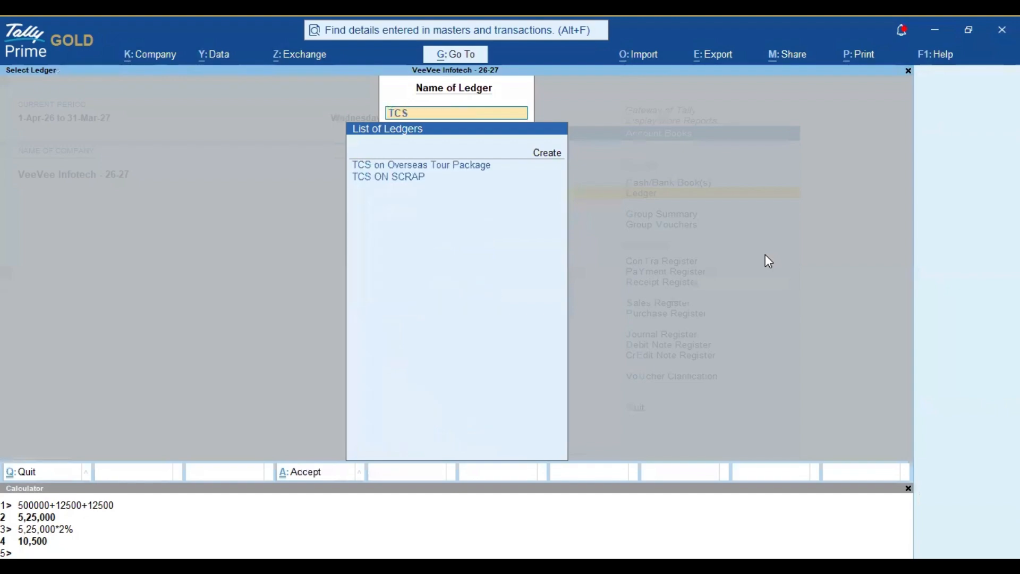
{"action": "type", "text": " ON"}
{"action": "key", "text": "Down"}
{"action": "key", "text": "Return"}
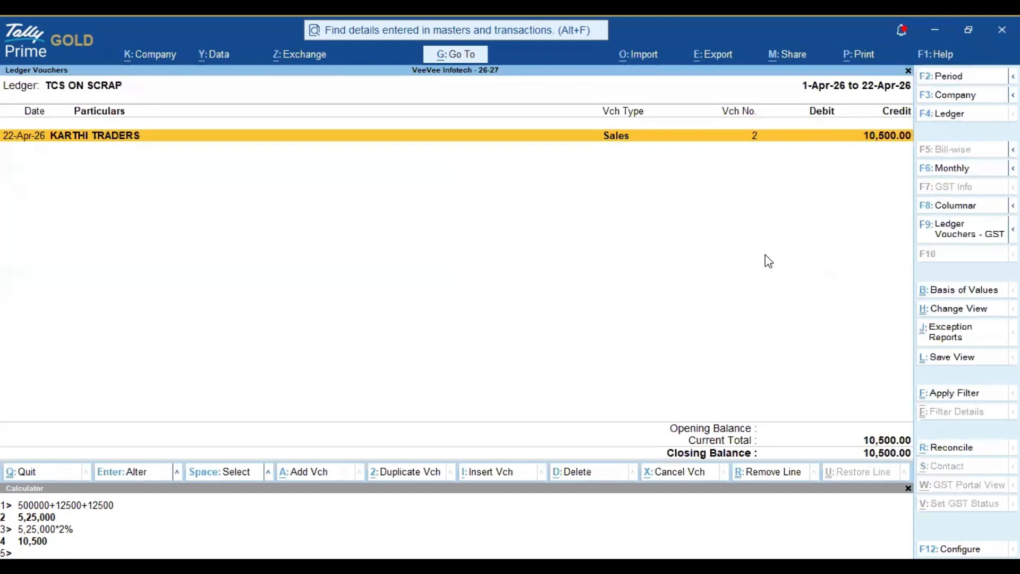
{"action": "key", "text": "alt+F2"}
{"action": "key", "text": "Escape"}
{"action": "key", "text": "Escape"}
{"action": "key", "text": "Escape"}
{"action": "key", "text": "Escape"}
{"action": "key", "text": "Escape"}
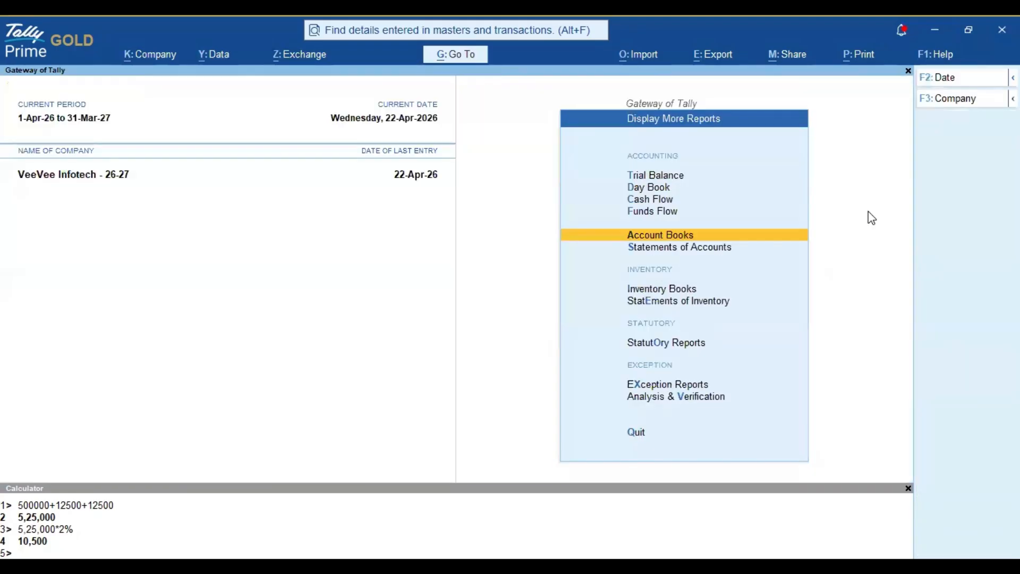
{"action": "key", "text": "Escape"}
{"action": "key", "text": "Escape"}
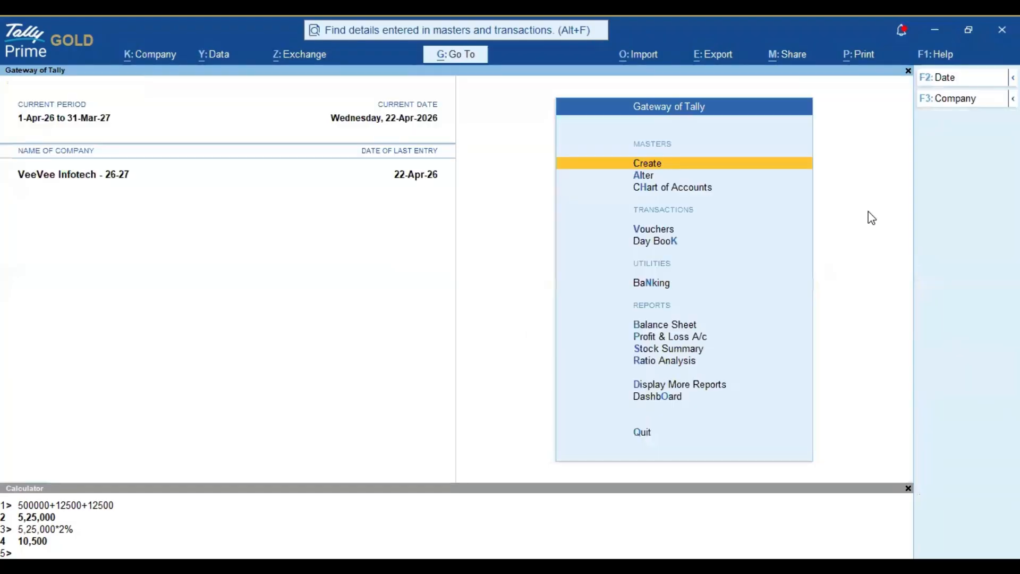